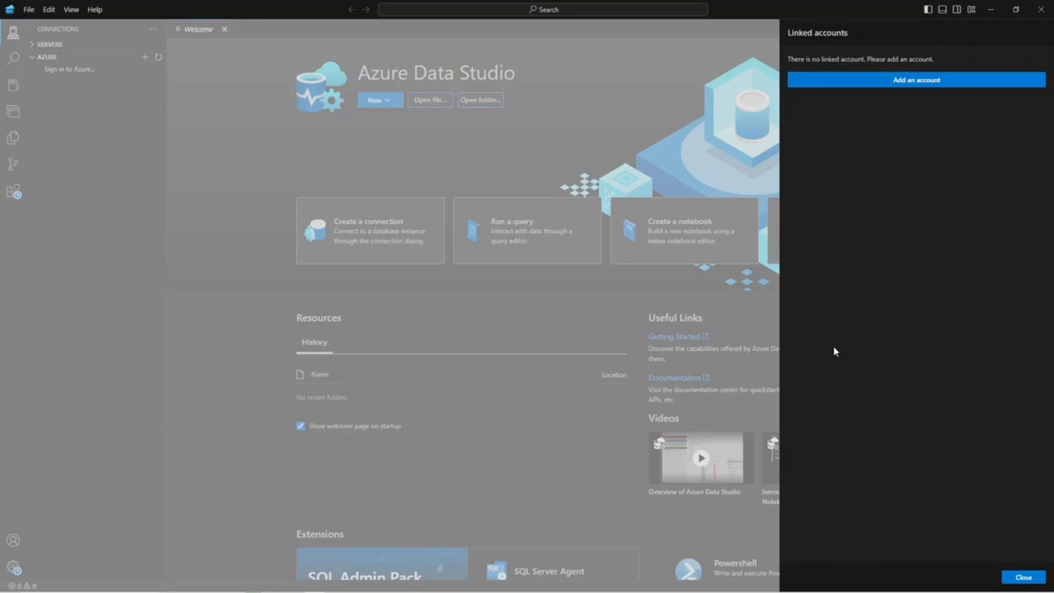
# Close the linked accounts pane and start a new connection under Servers
pyautogui.click(1024, 578)
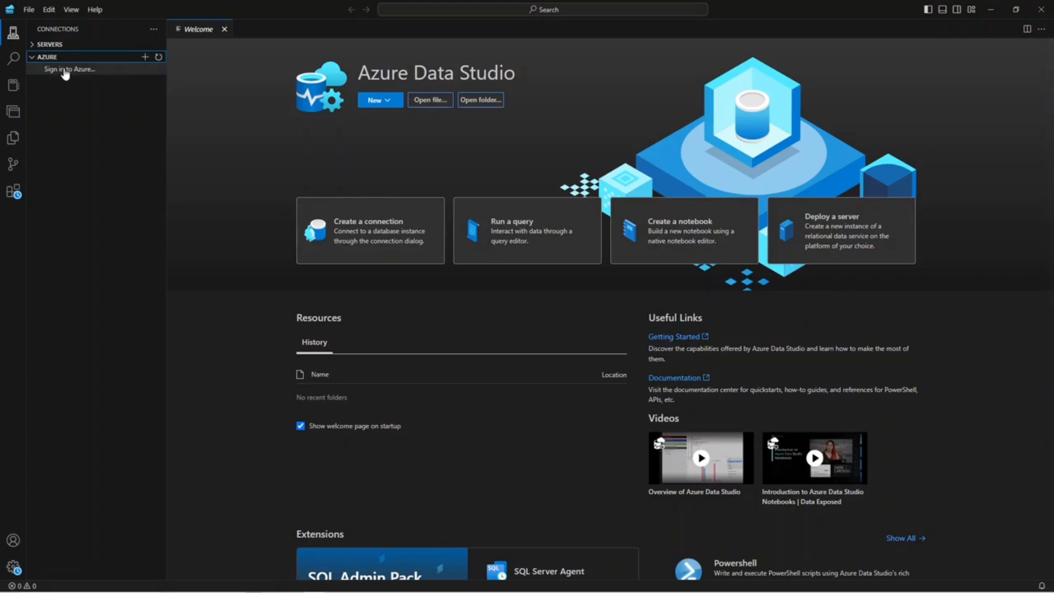
pyautogui.click(32, 56)
pyautogui.click(33, 47)
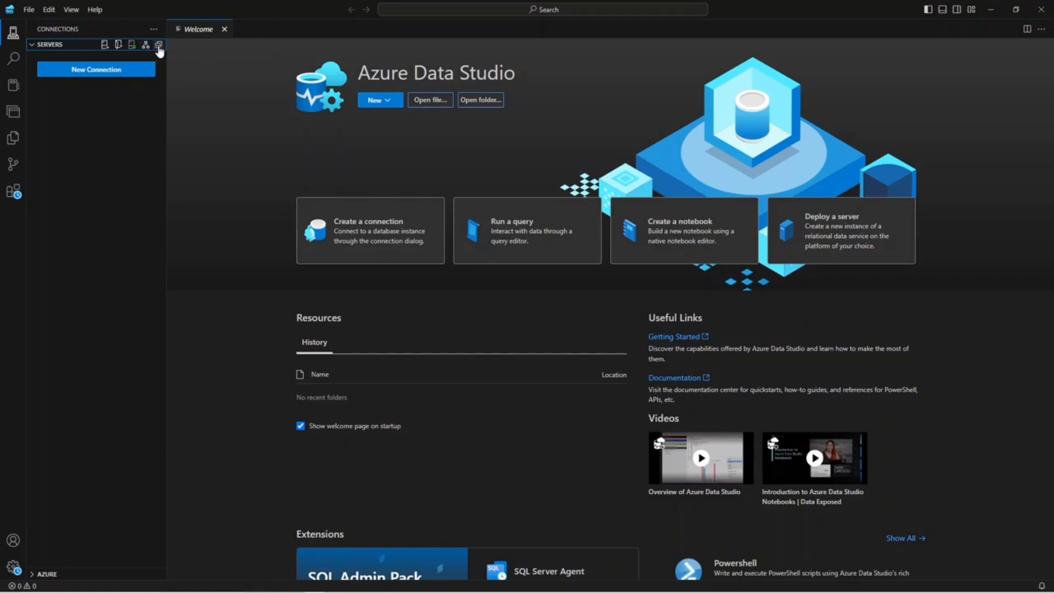
pyautogui.click(94, 76)
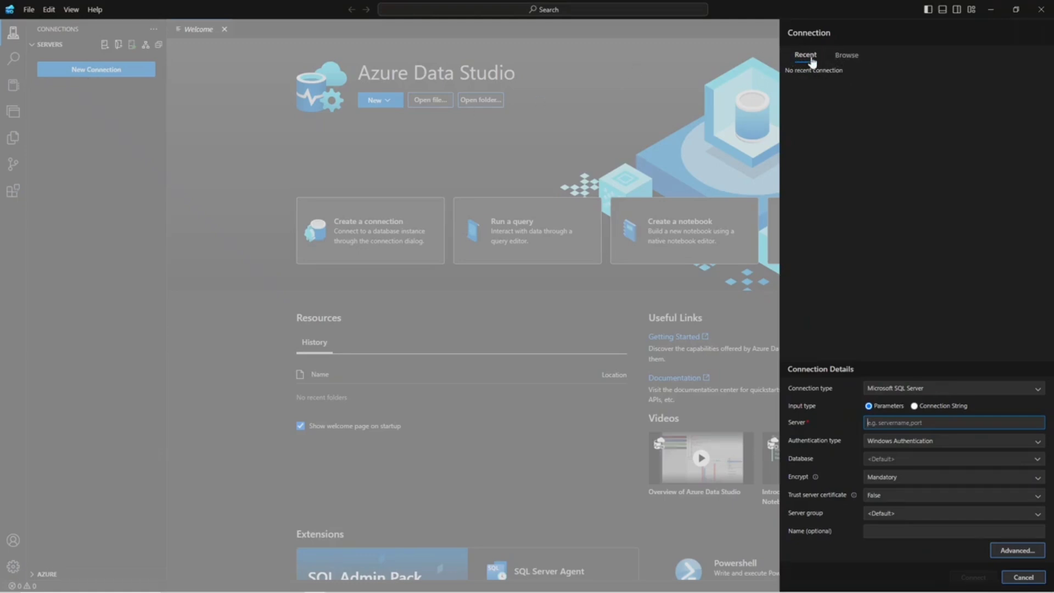
# Browse the Saved Connections and Azure folders for the new connection, and return to the recent connections
pyautogui.click(848, 60)
pyautogui.click(849, 60)
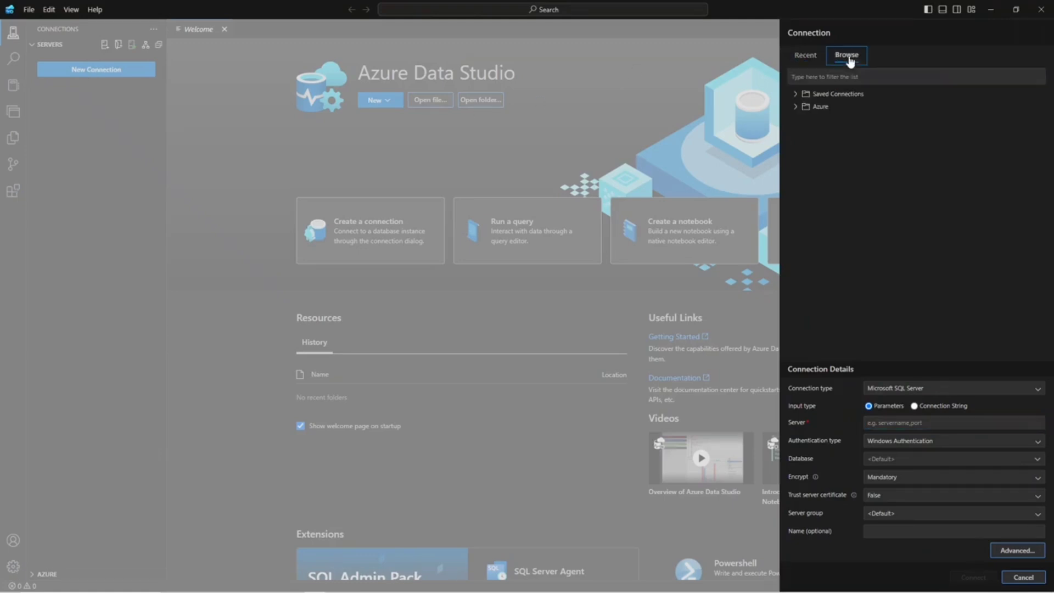
pyautogui.click(795, 100)
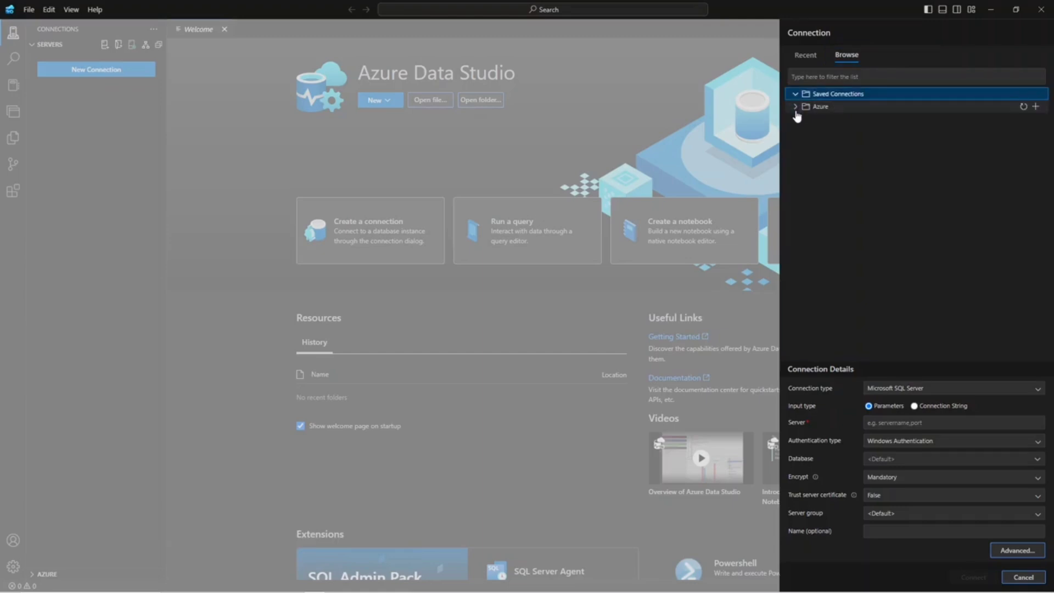
pyautogui.click(795, 106)
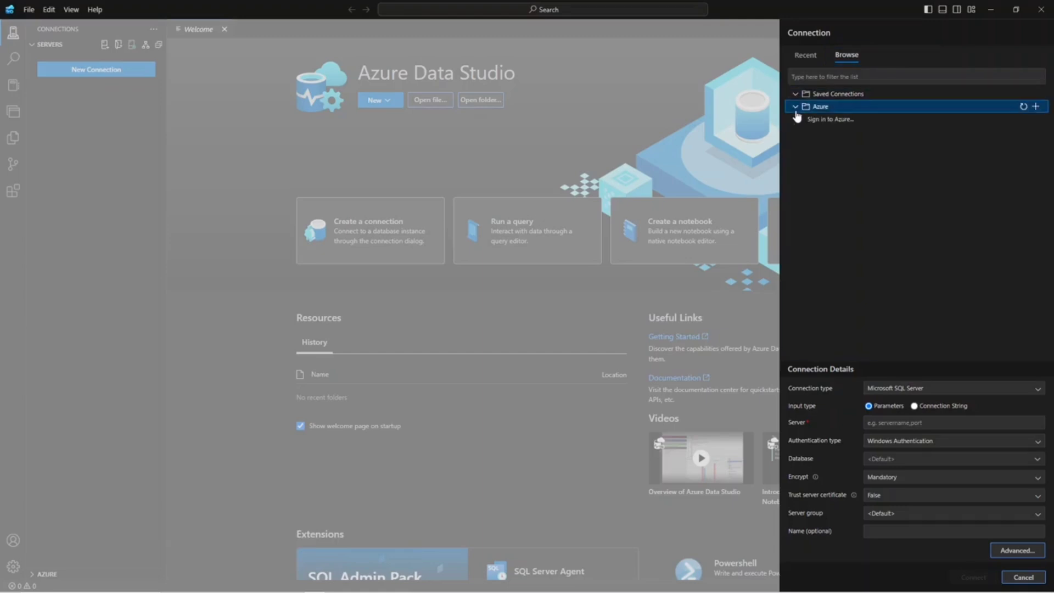
pyautogui.click(804, 59)
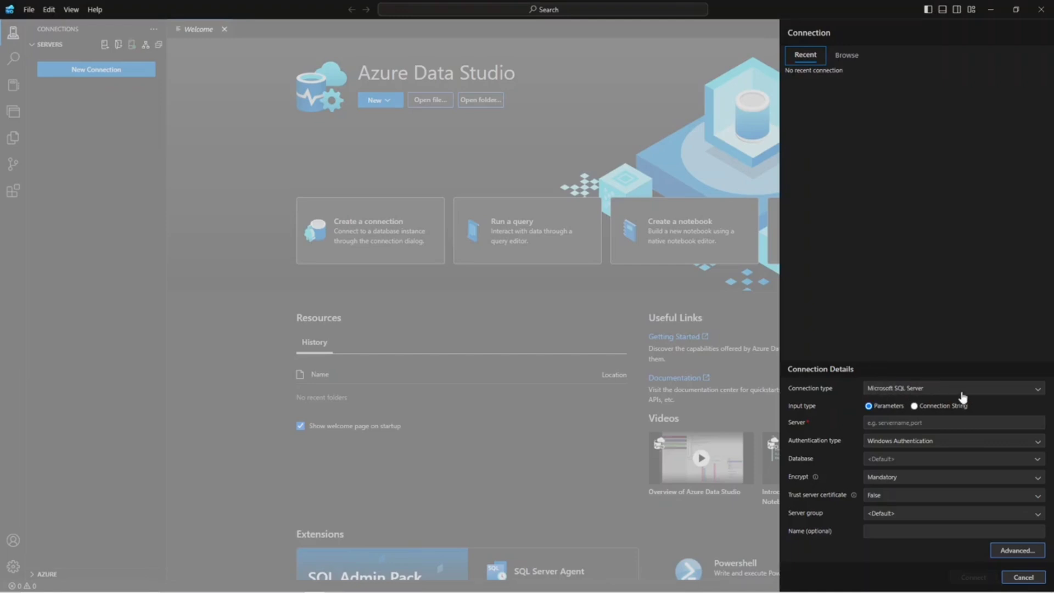
# Review the available connection types and the Connection String input option, and switch back to Parameters
pyautogui.click(990, 394)
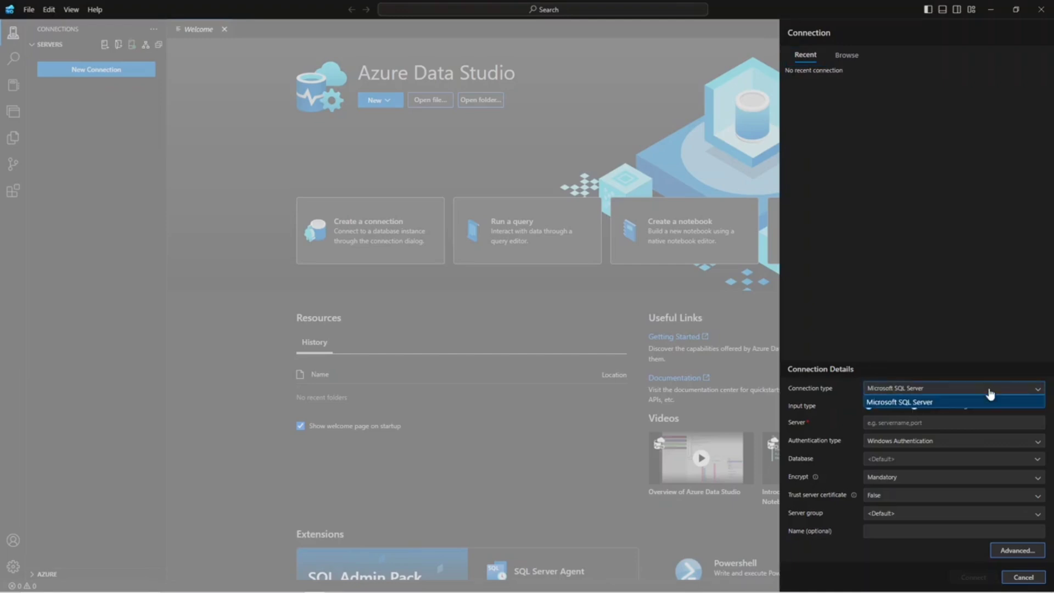
pyautogui.click(944, 361)
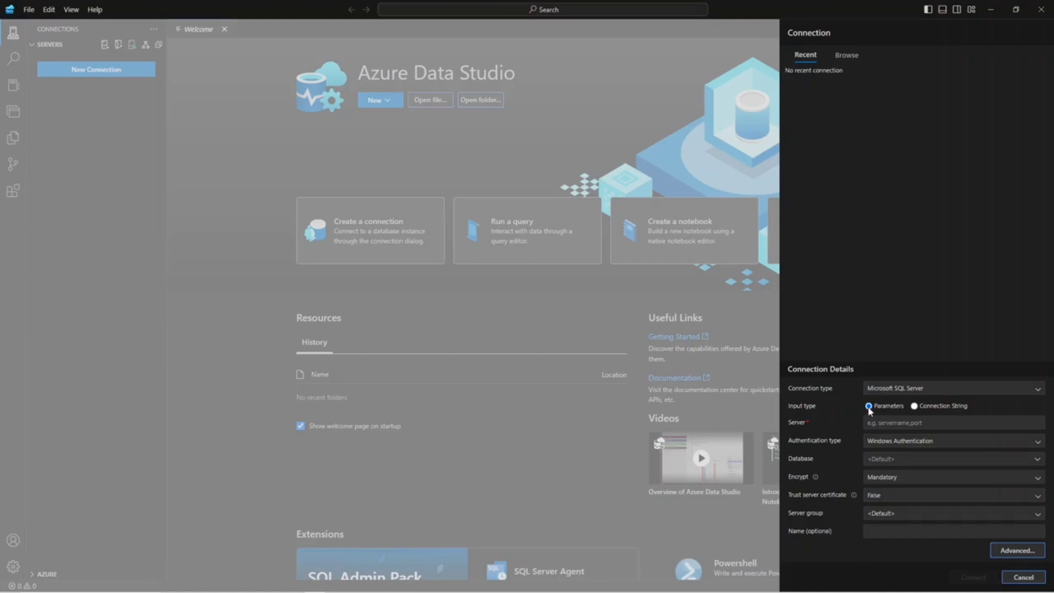
pyautogui.click(914, 406)
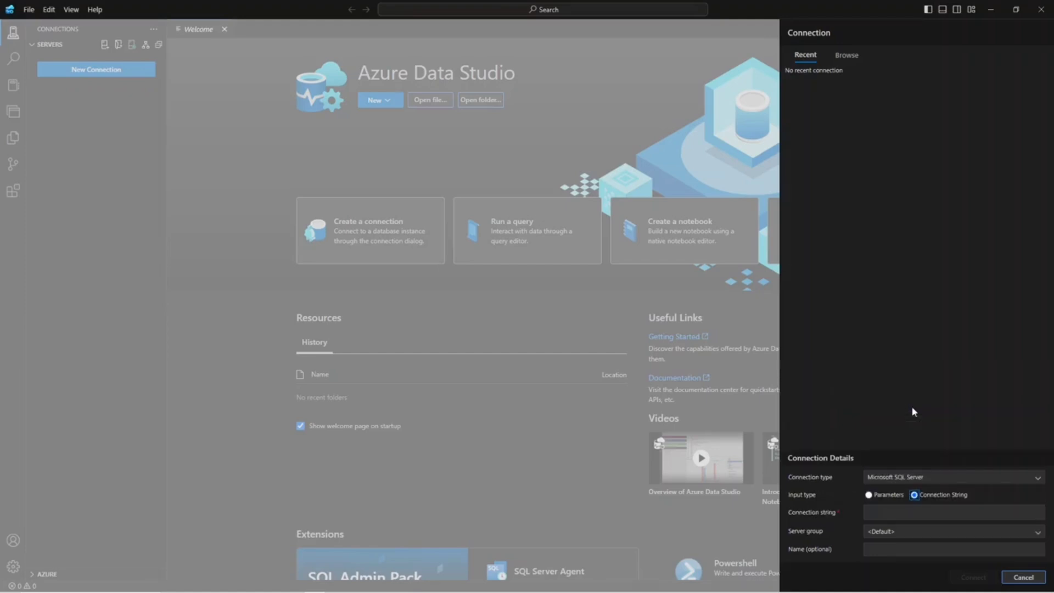
pyautogui.click(873, 513)
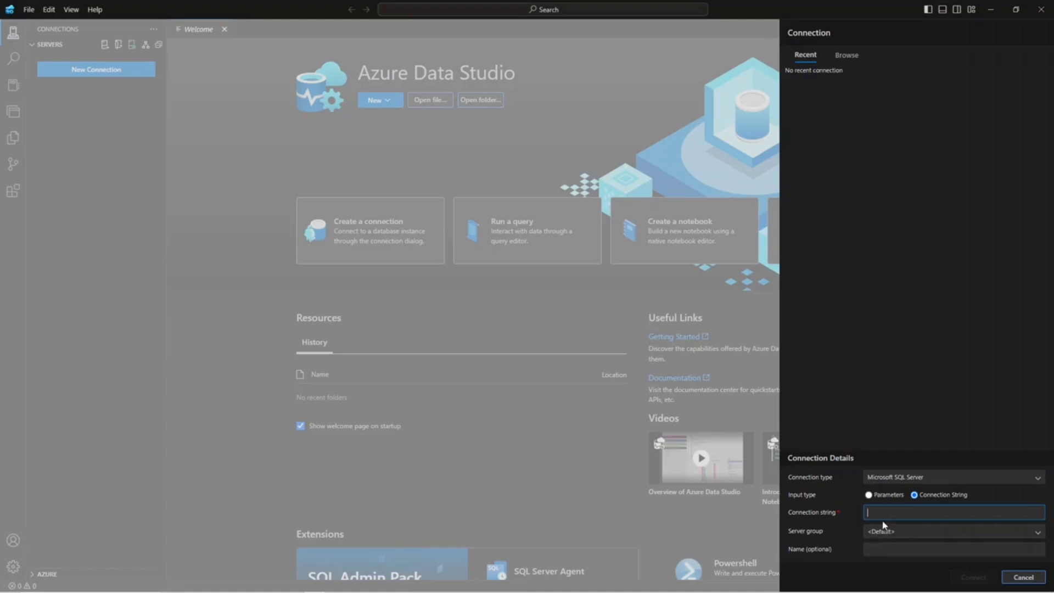
pyautogui.click(869, 496)
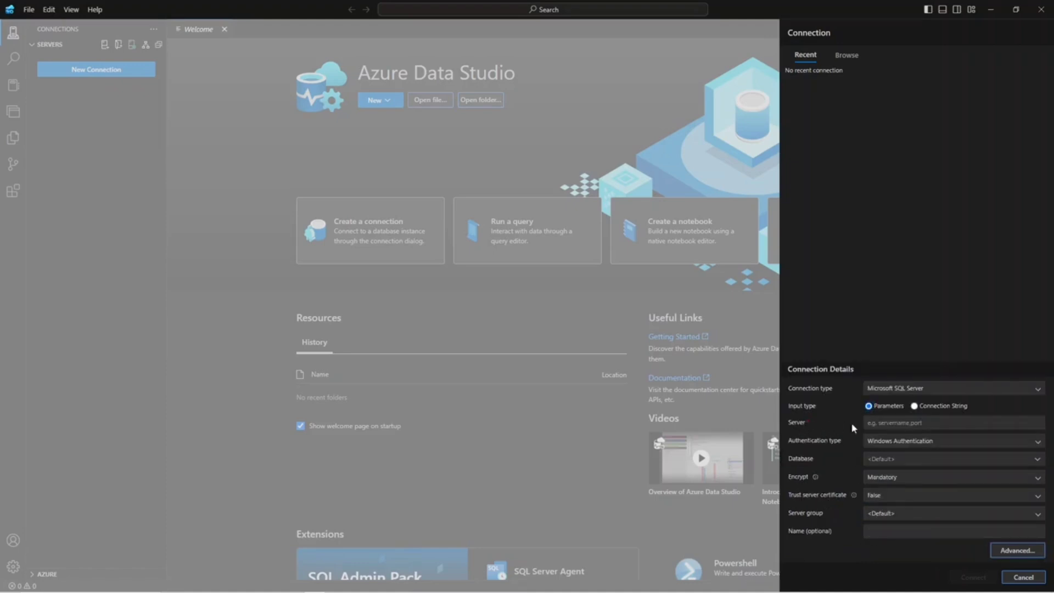
# Enter .\SQLEXPRESS as the server name and keep Windows Authentication as the authentication type
pyautogui.click(882, 426)
pyautogui.write('(')
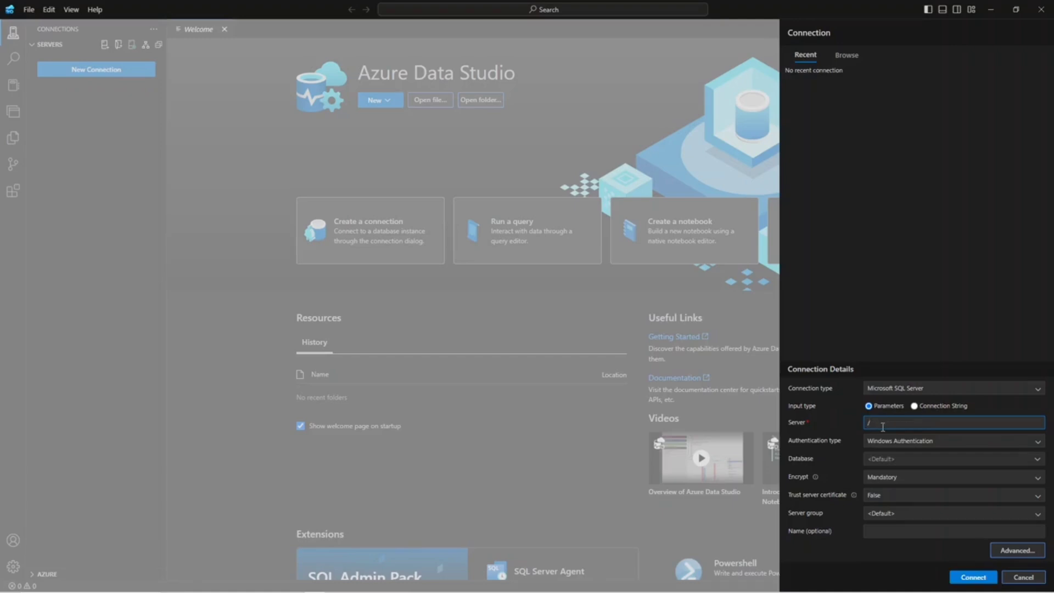
pyautogui.press('BackSpace')
pyautogui.write('\\')
pyautogui.press('BackSpace')
pyautogui.write('l')
pyautogui.doubleClick(898, 422)
pyautogui.click(887, 442)
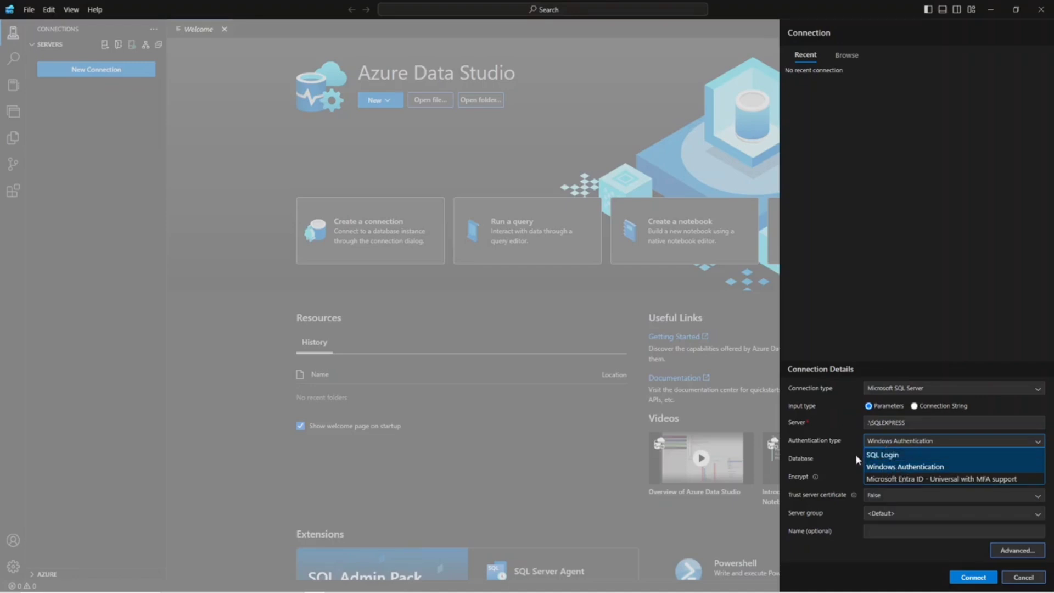
pyautogui.click(837, 450)
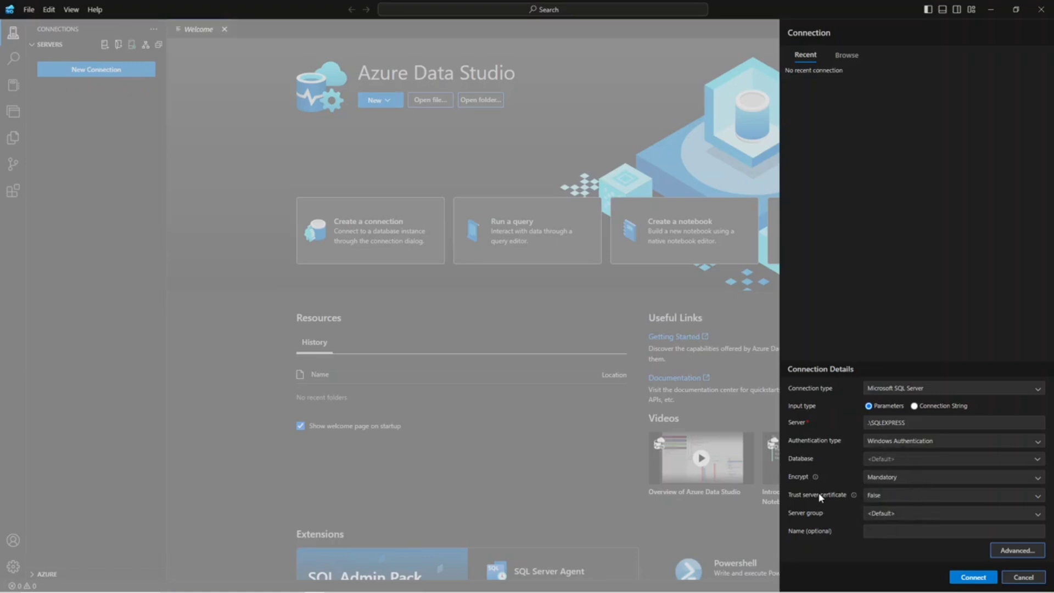
# Set Trust server certificate to True and connect to the server after viewing the advanced properties
pyautogui.click(879, 496)
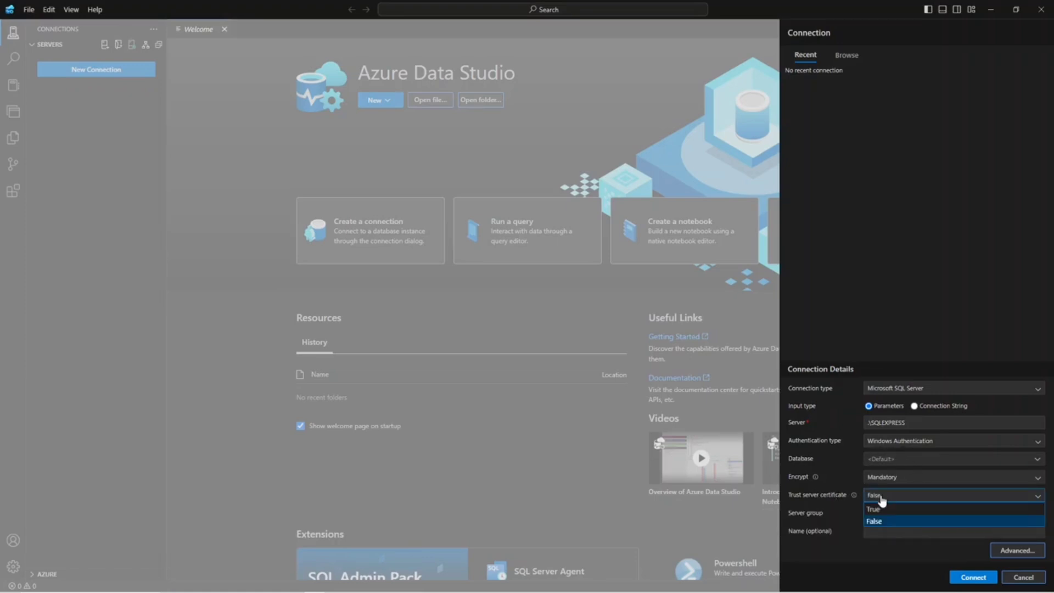
pyautogui.click(880, 509)
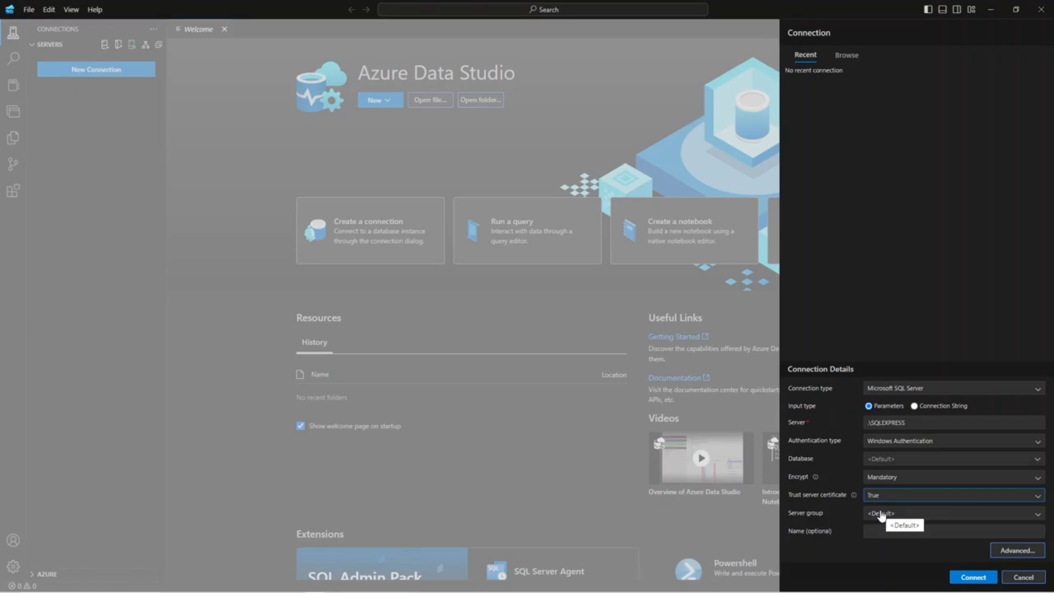
pyautogui.click(1009, 551)
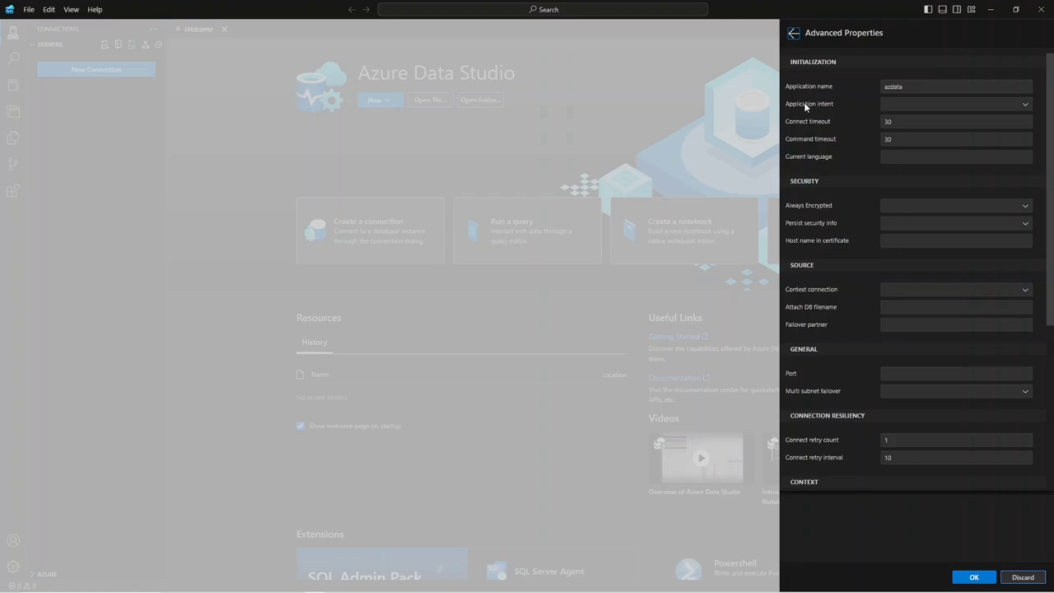
pyautogui.click(793, 33)
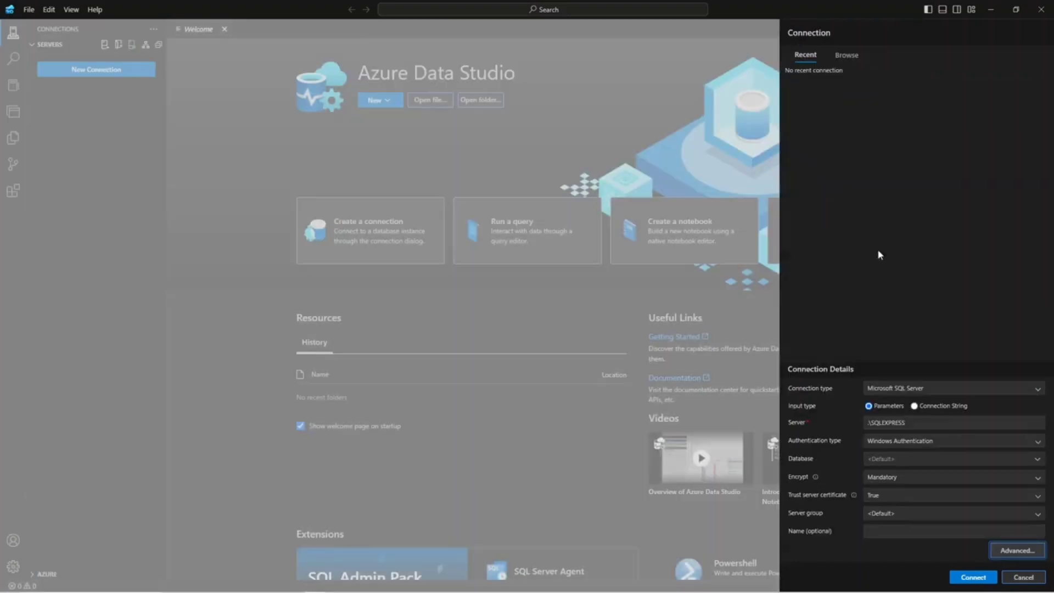
pyautogui.click(972, 577)
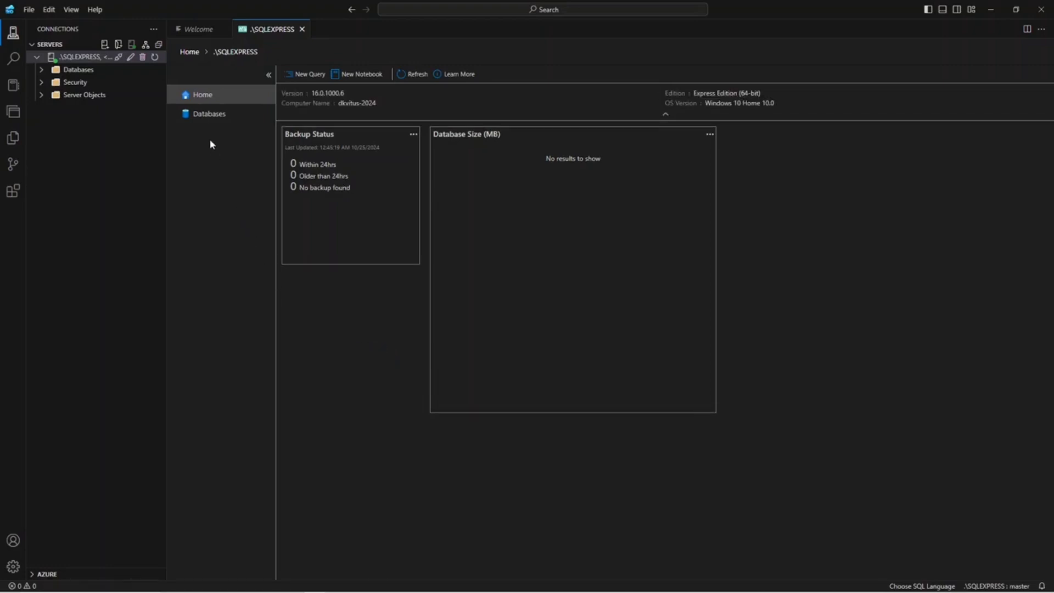
# Expand the server's Databases, System Databases, Security and Server Objects folders, and show the database list on the dashboard
pyautogui.click(40, 70)
pyautogui.click(44, 83)
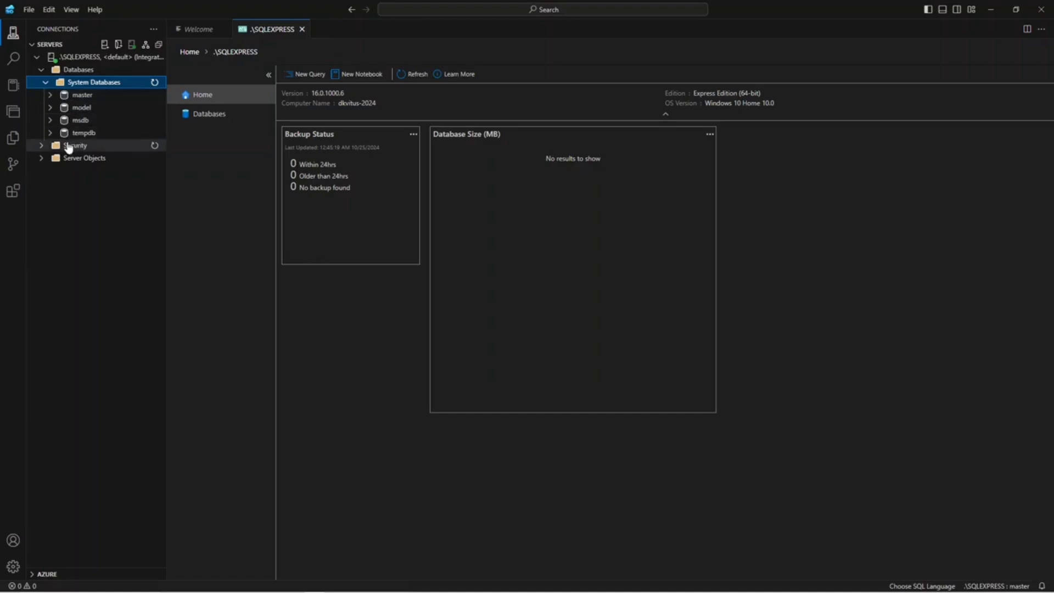
pyautogui.click(41, 146)
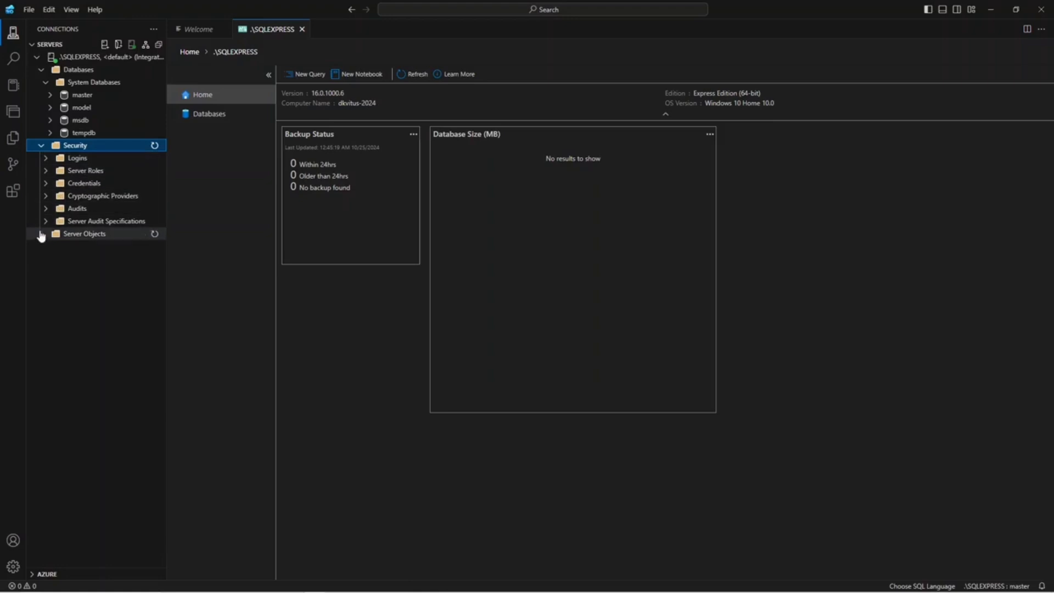
pyautogui.click(41, 235)
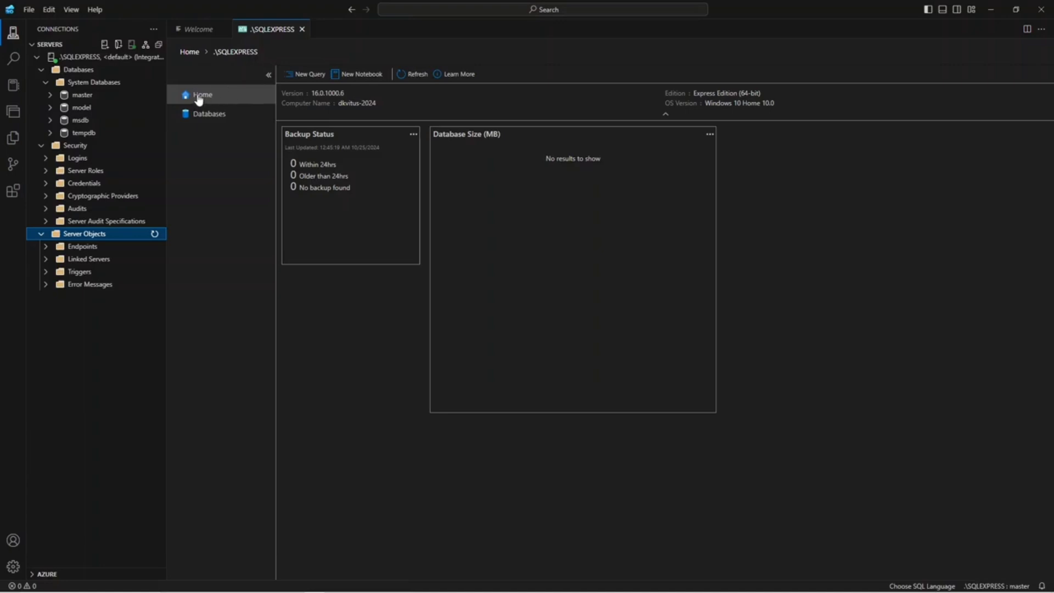
pyautogui.click(201, 115)
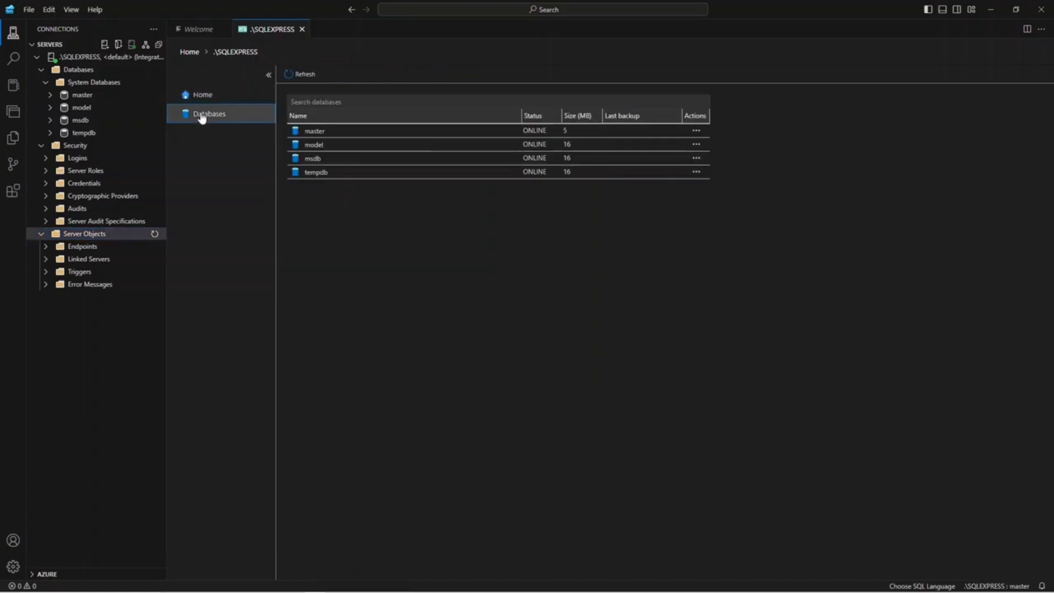
# Collapse the Security and Server Objects folders, keeping System Databases expanded
pyautogui.click(42, 148)
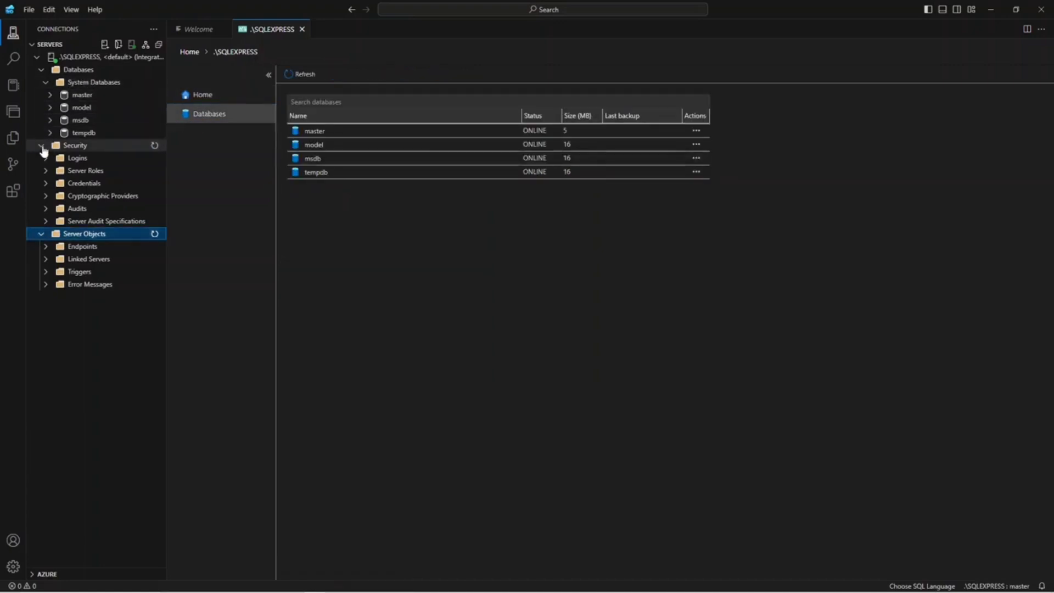
pyautogui.click(42, 146)
pyautogui.click(42, 158)
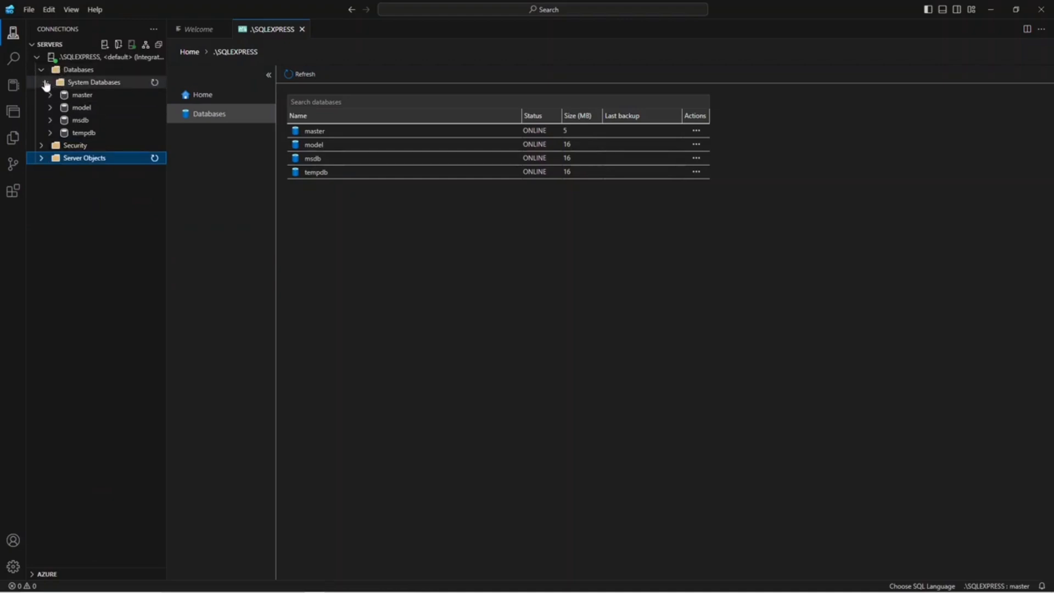
pyautogui.click(47, 84)
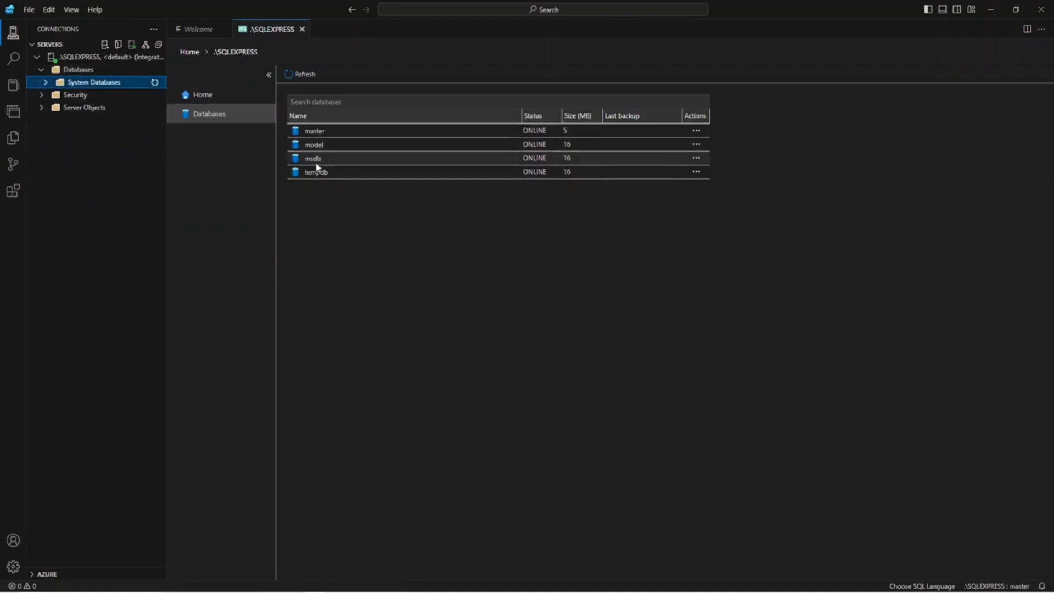
pyautogui.click(45, 83)
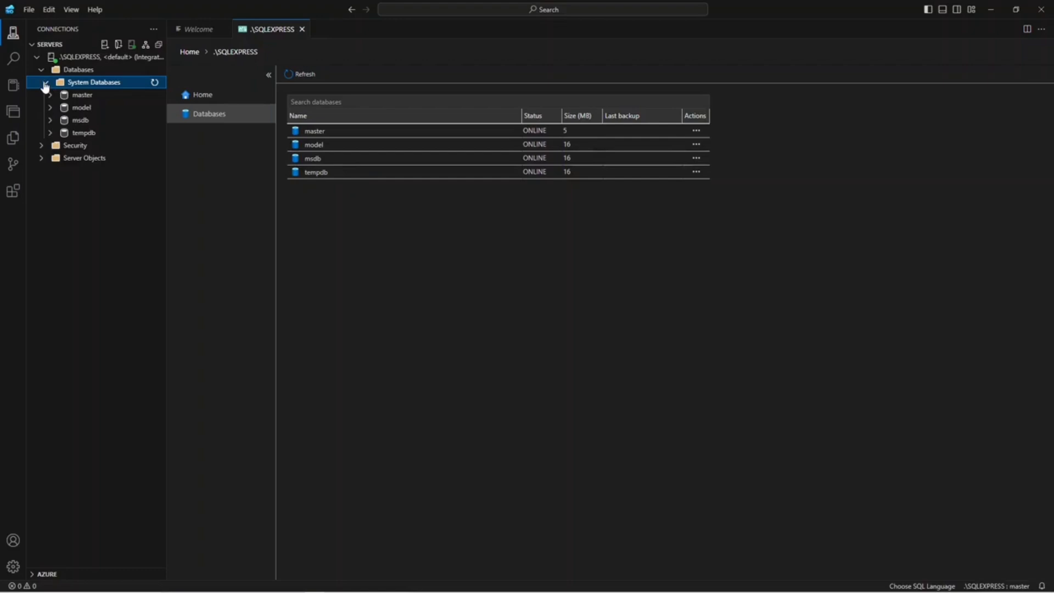
# Open the master database from the dashboard list to examine its tables, views and stored procedures, and collapse the System Databases folder
pyautogui.click(314, 135)
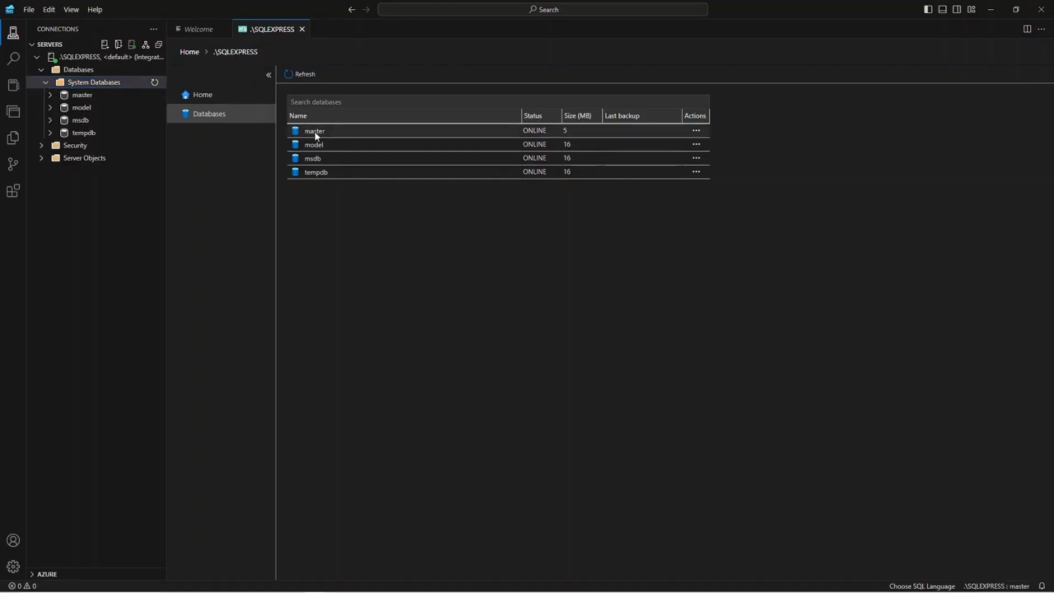
pyautogui.doubleClick(316, 136)
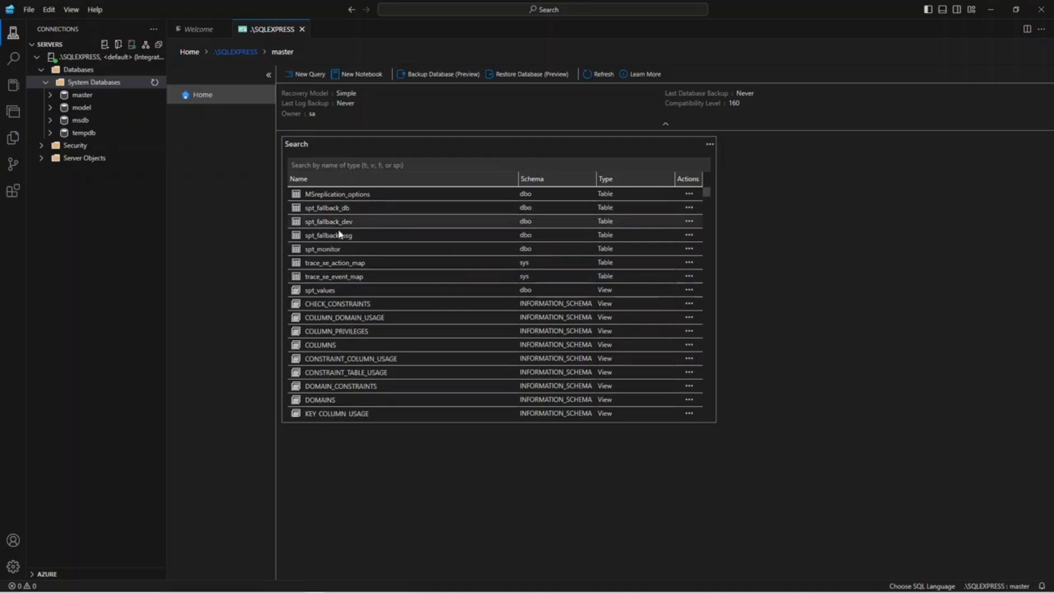
pyautogui.scroll(-15, 357, 304)
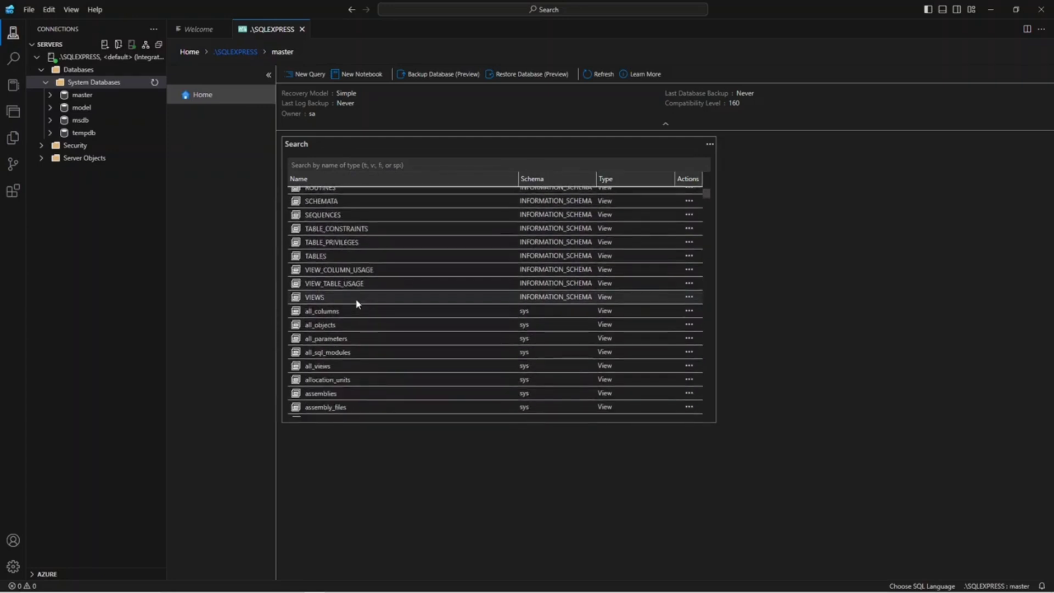
pyautogui.scroll(-4, 357, 304)
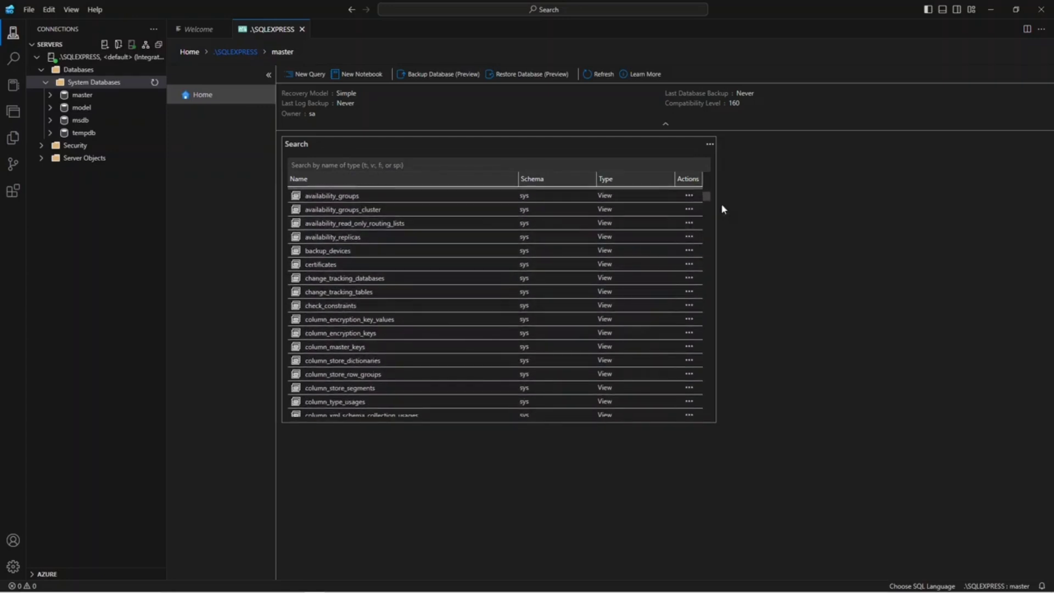
pyautogui.moveTo(706, 197); pyautogui.dragTo(707, 278)
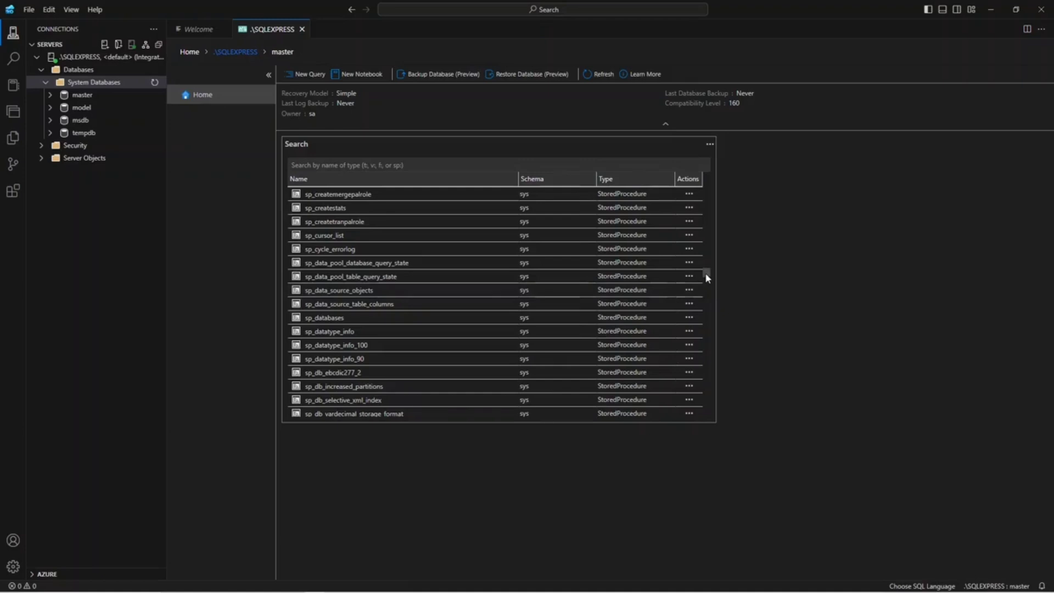
pyautogui.moveTo(706, 274); pyautogui.dragTo(707, 165)
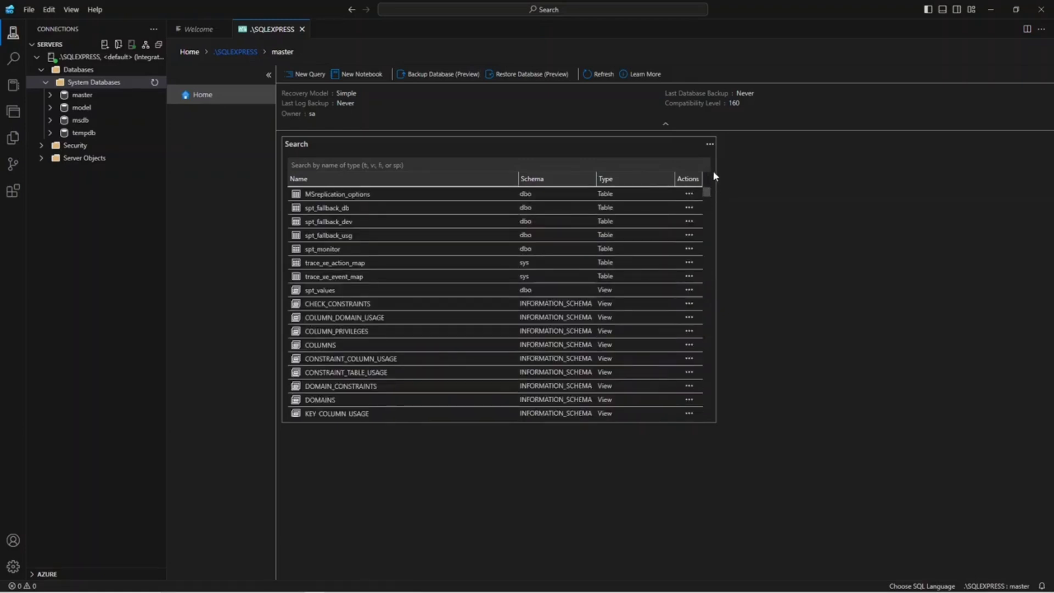
pyautogui.click(42, 82)
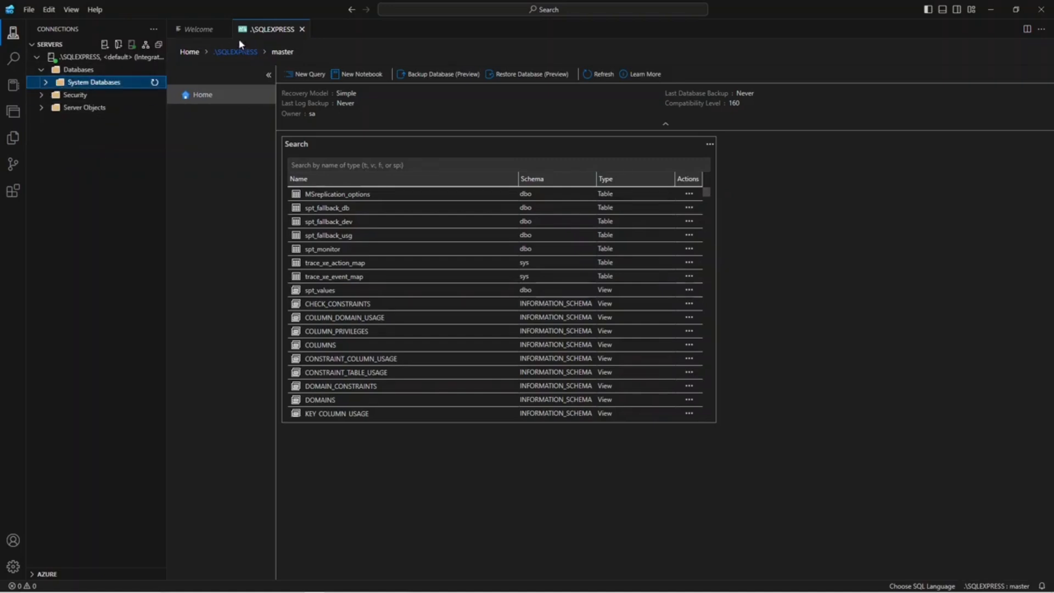
# Close the master database dashboard and view the welcome page's options for new items and the commands for the Databases folder
pyautogui.click(302, 29)
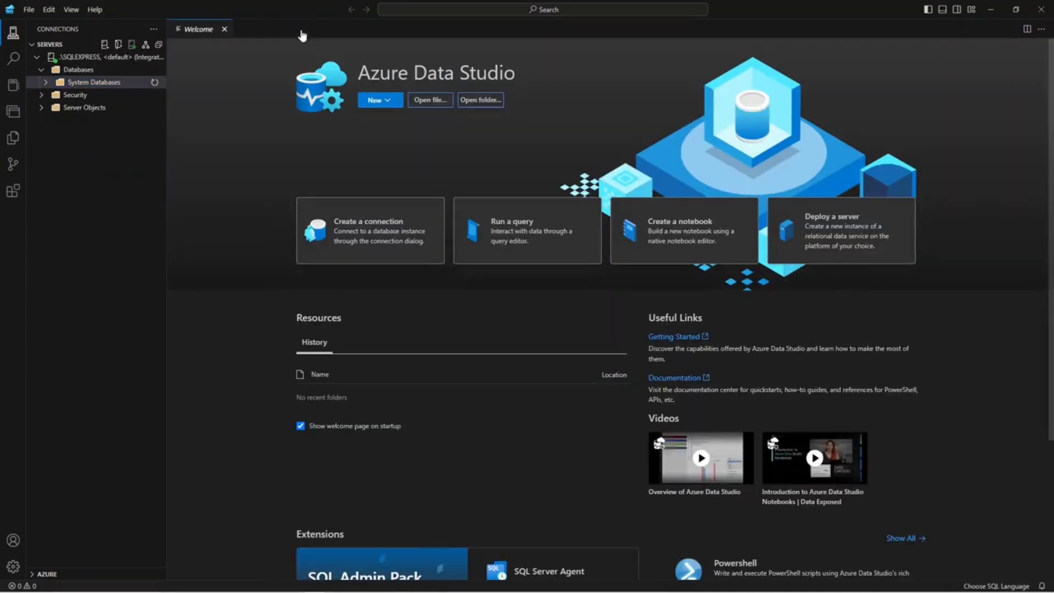
pyautogui.click(387, 102)
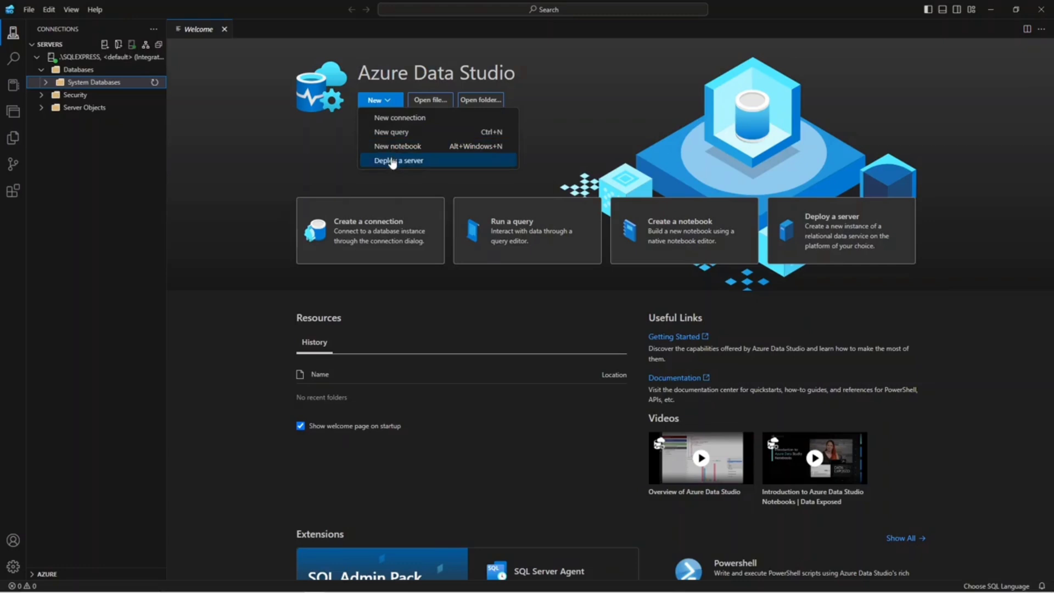
pyautogui.click(73, 124)
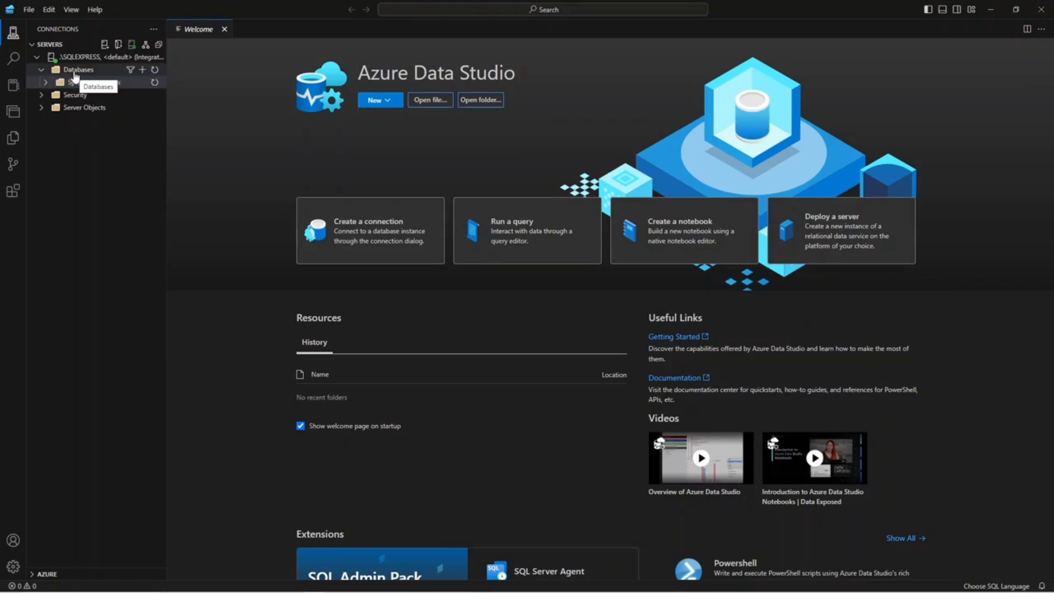
pyautogui.rightClick(75, 76)
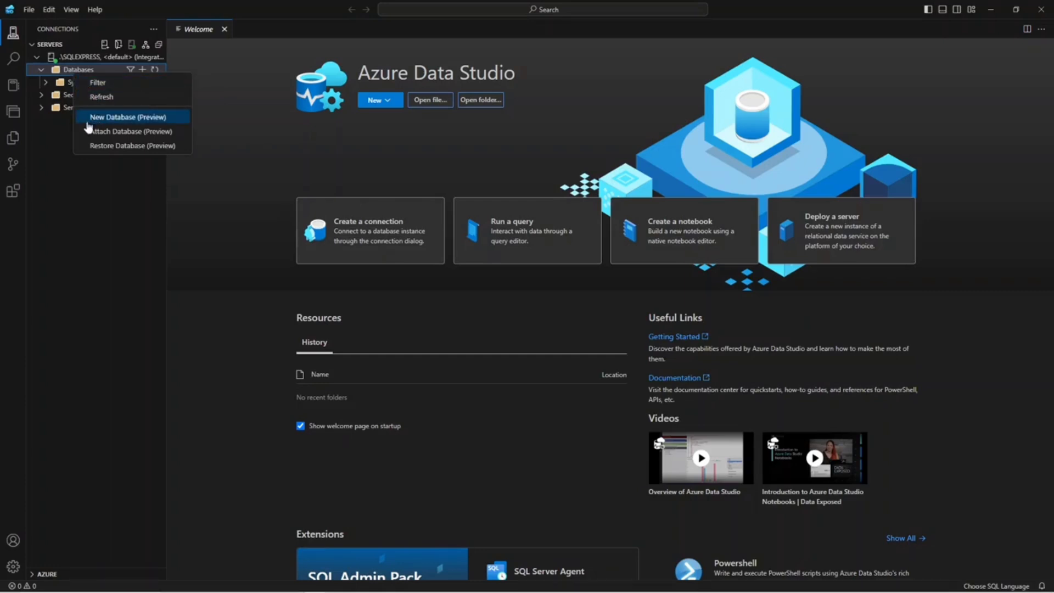
pyautogui.click(66, 133)
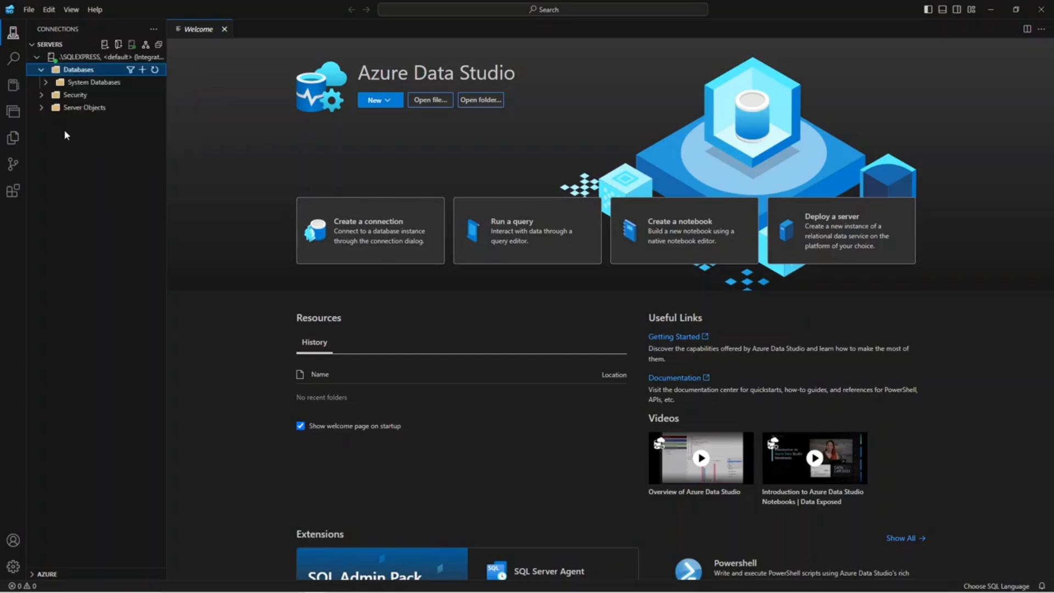
# Open the new database form for the server, view the available Owner choices, and cancel the form
pyautogui.click(144, 71)
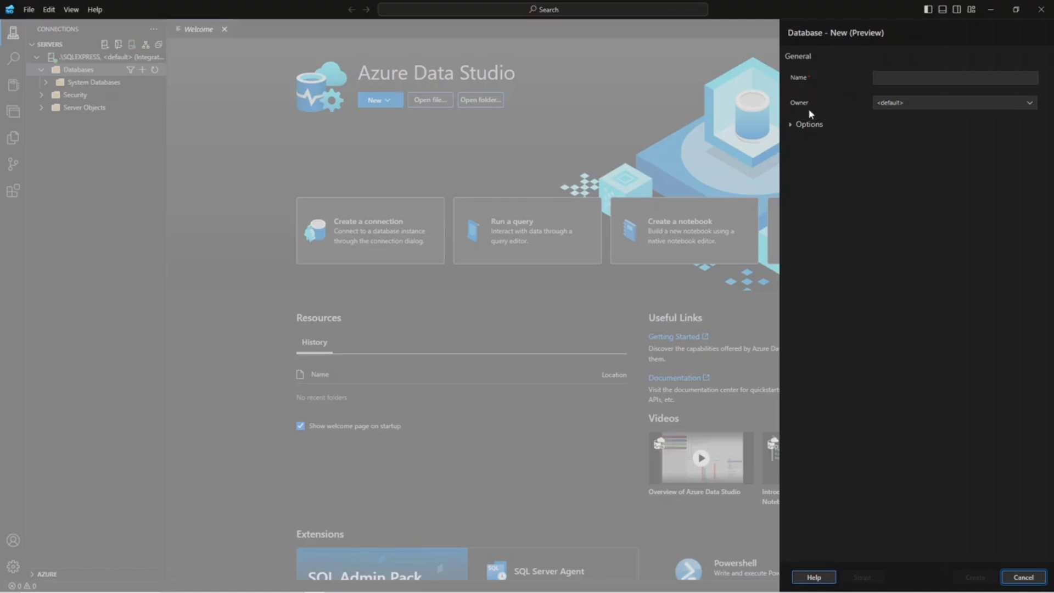
pyautogui.click(900, 105)
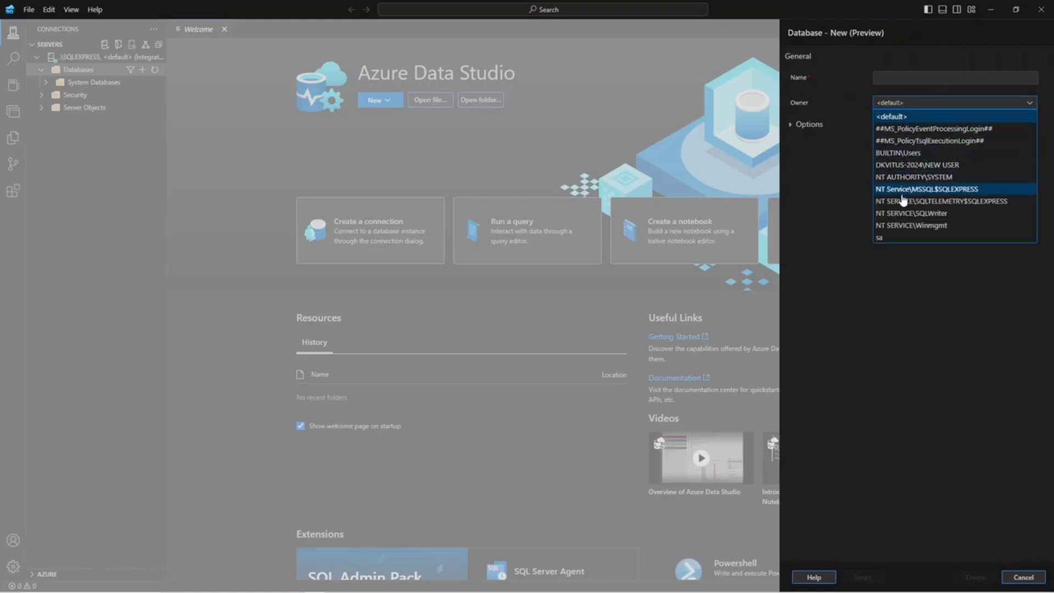
pyautogui.click(813, 190)
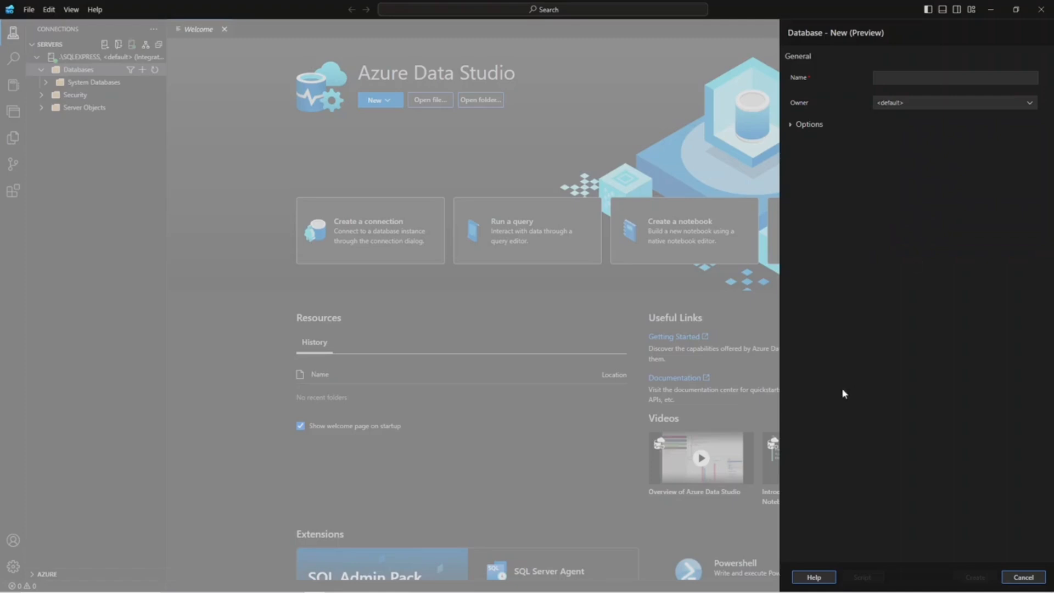
pyautogui.click(1019, 577)
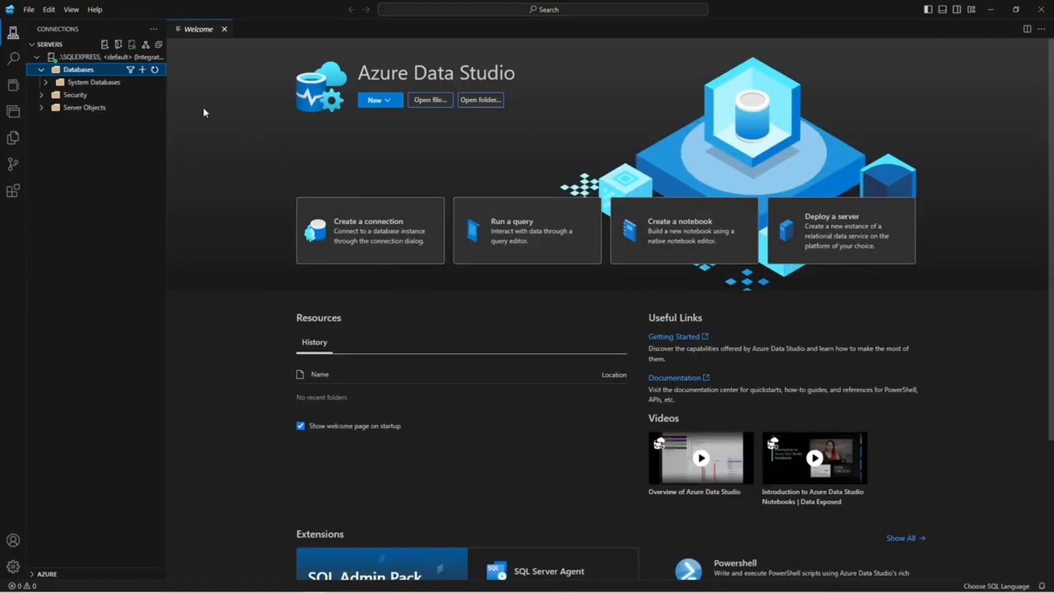
# Create a new query containing the statement CREATE DATABASE TEST;
pyautogui.click(387, 101)
pyautogui.click(390, 132)
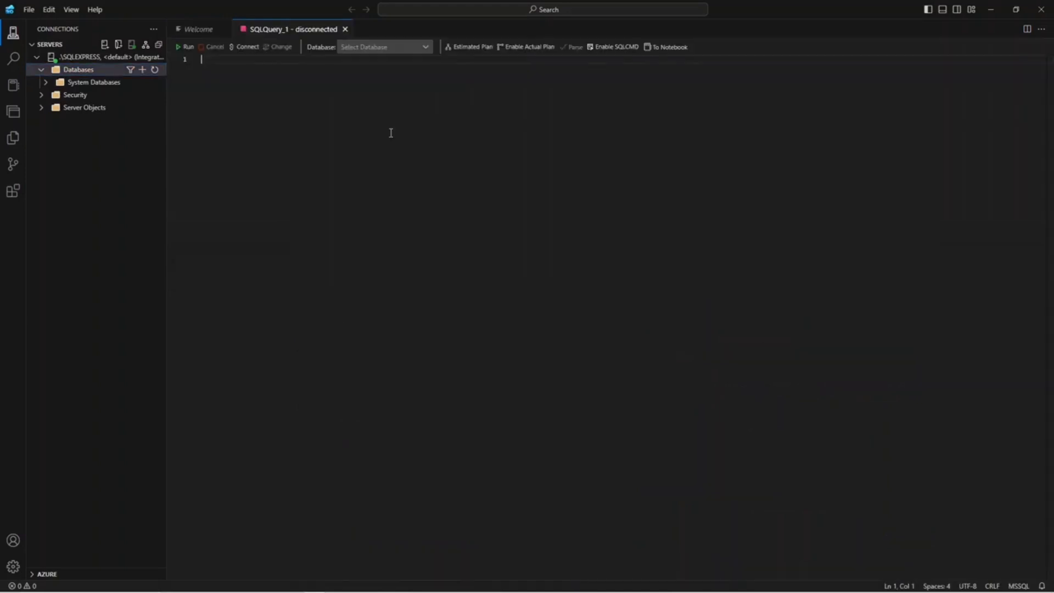
pyautogui.write('CRE')
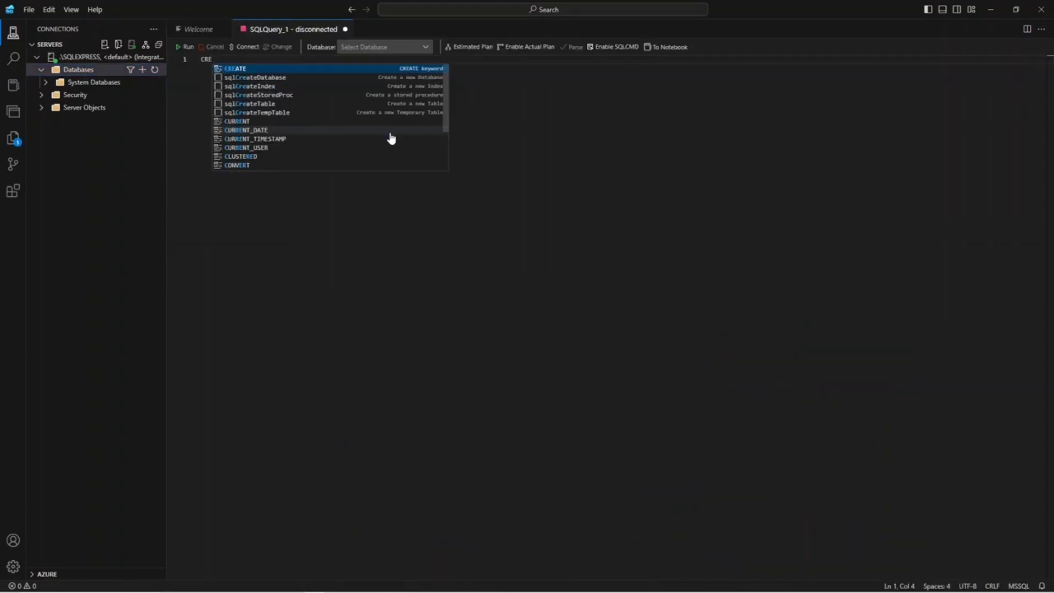
pyautogui.press('Tab')
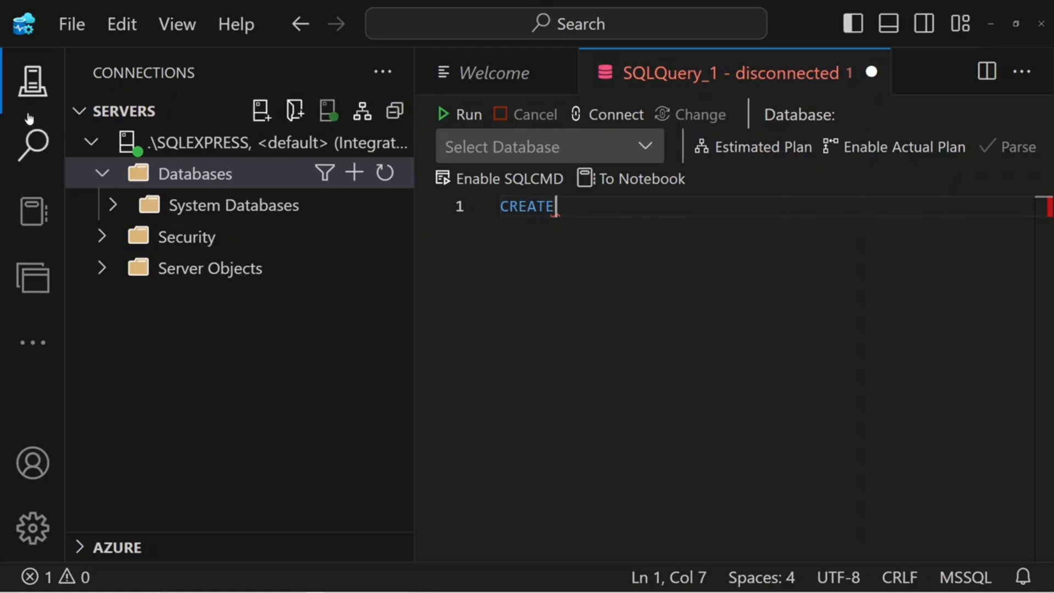
pyautogui.click(33, 85)
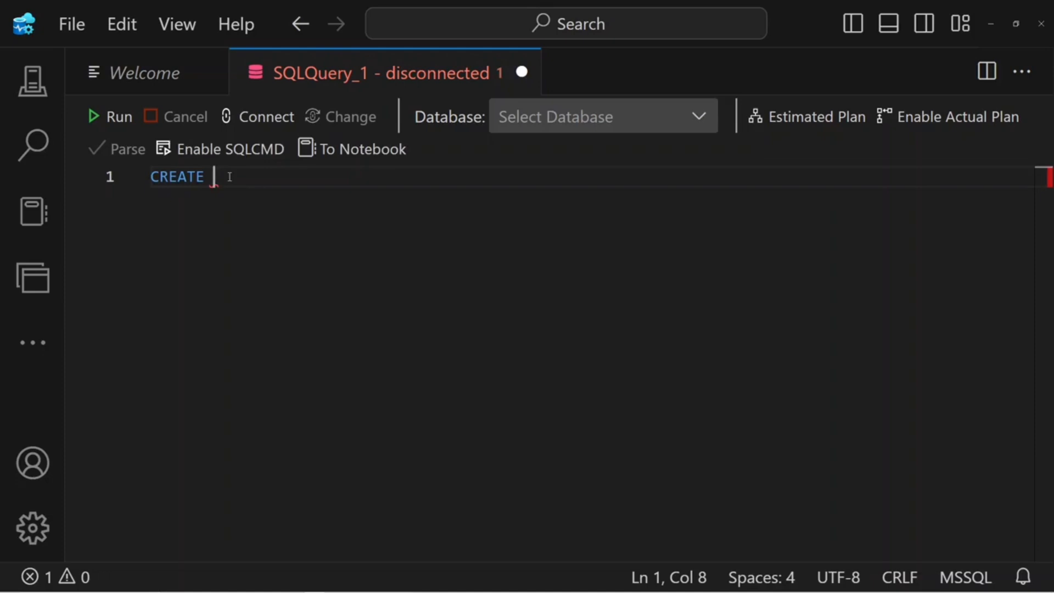
pyautogui.write('DA')
pyautogui.press('Down')
pyautogui.press('Down')
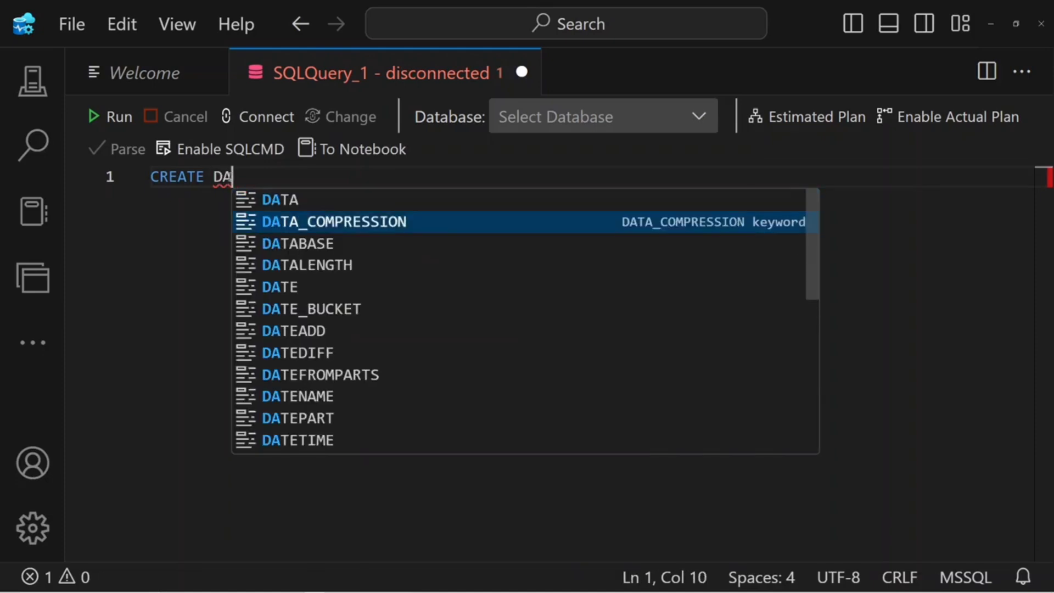
pyautogui.press('Return')
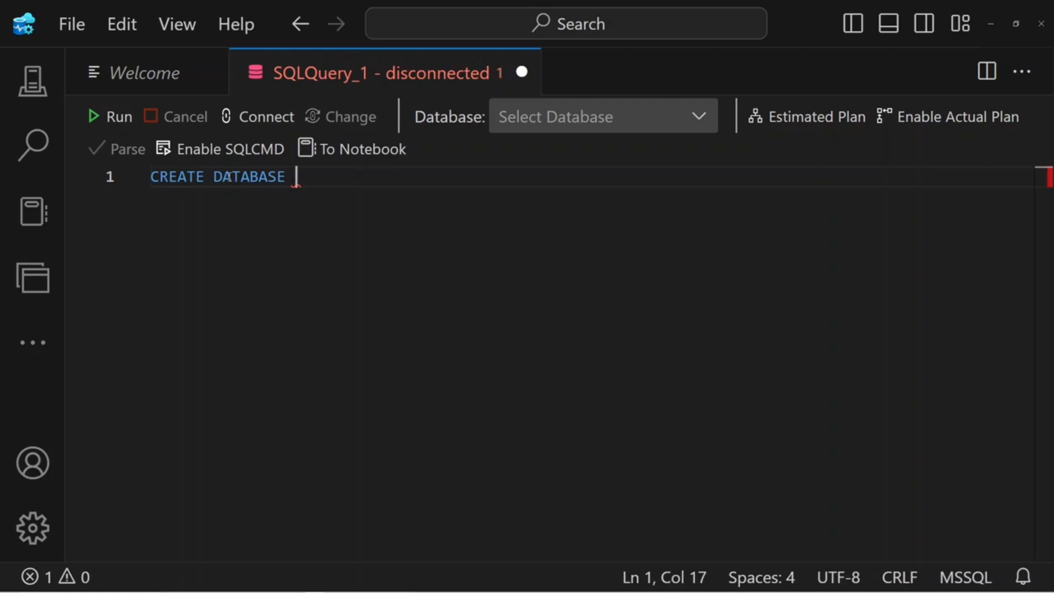
pyautogui.write('TEST')
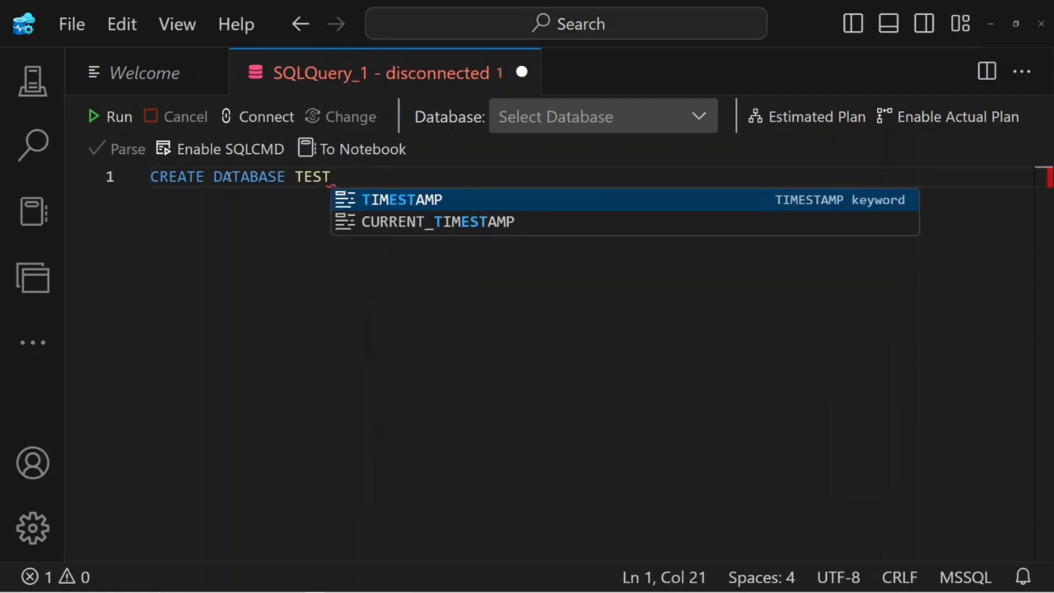
pyautogui.write(';')
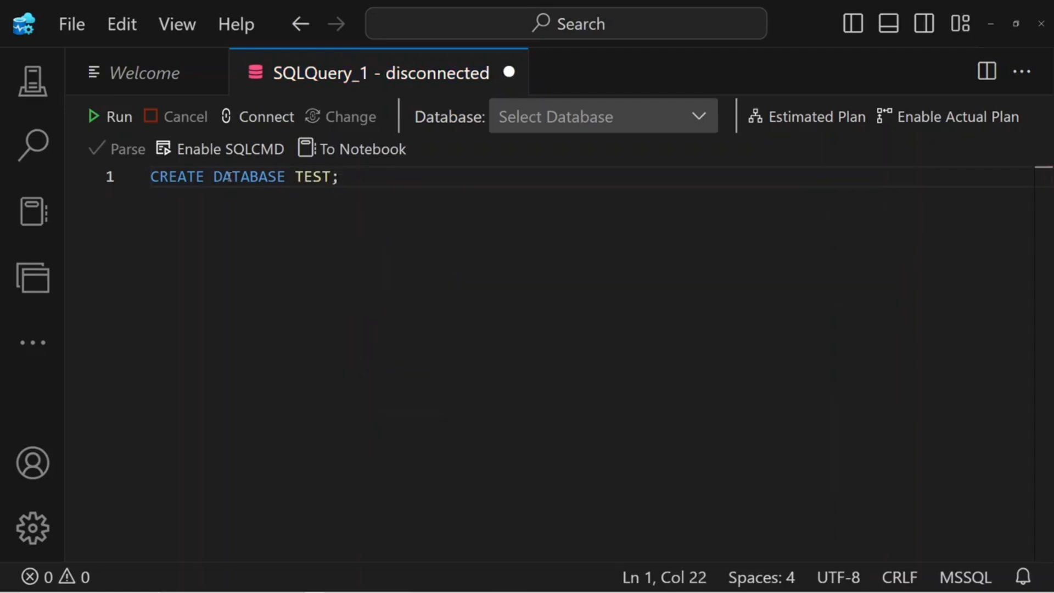
# Run the query with the server list shown, and enter .\SQLEXPRESS as the server in its connection details
pyautogui.click(32, 86)
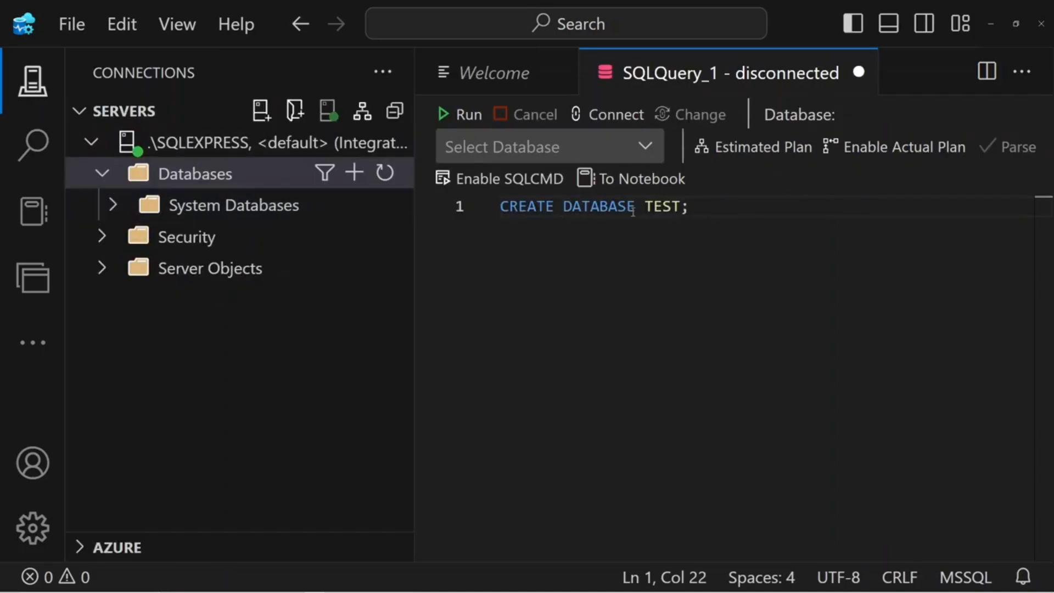
pyautogui.click(453, 115)
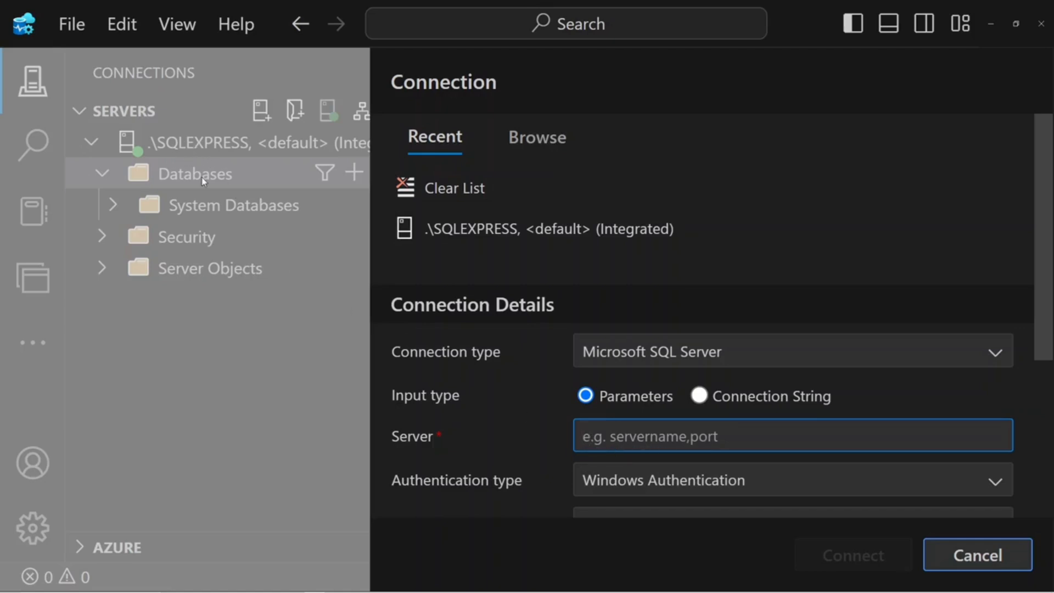
pyautogui.write('.')
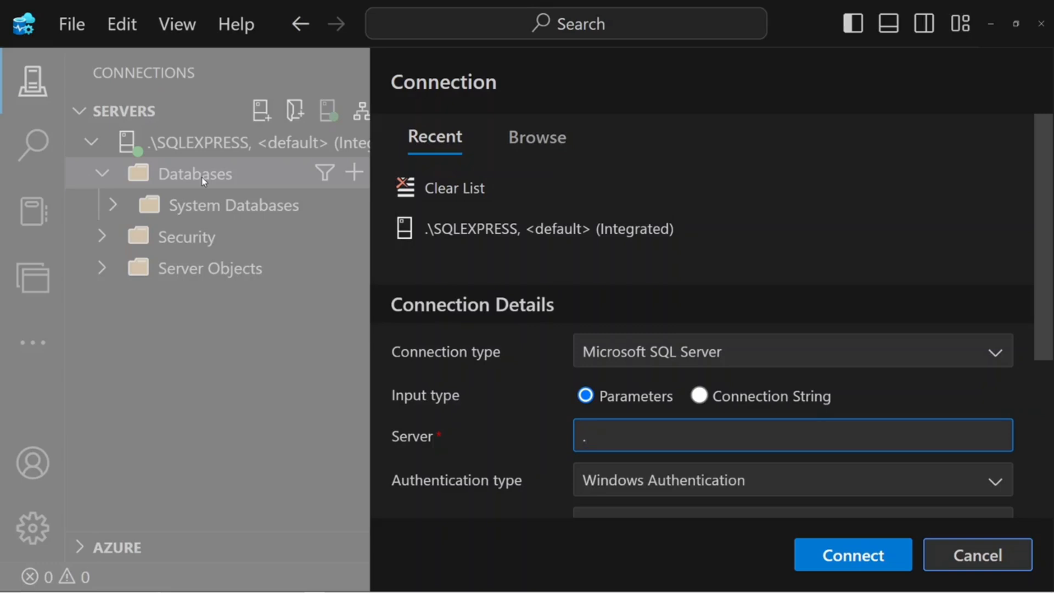
pyautogui.write('SQL')
pyautogui.press('BackSpace')
pyautogui.press('BackSpace')
pyautogui.write('\\')
pyautogui.press('BackSpace')
pyautogui.press('BackSpace')
pyautogui.press('BackSpace')
pyautogui.write('.\\SQLEXPRESS')
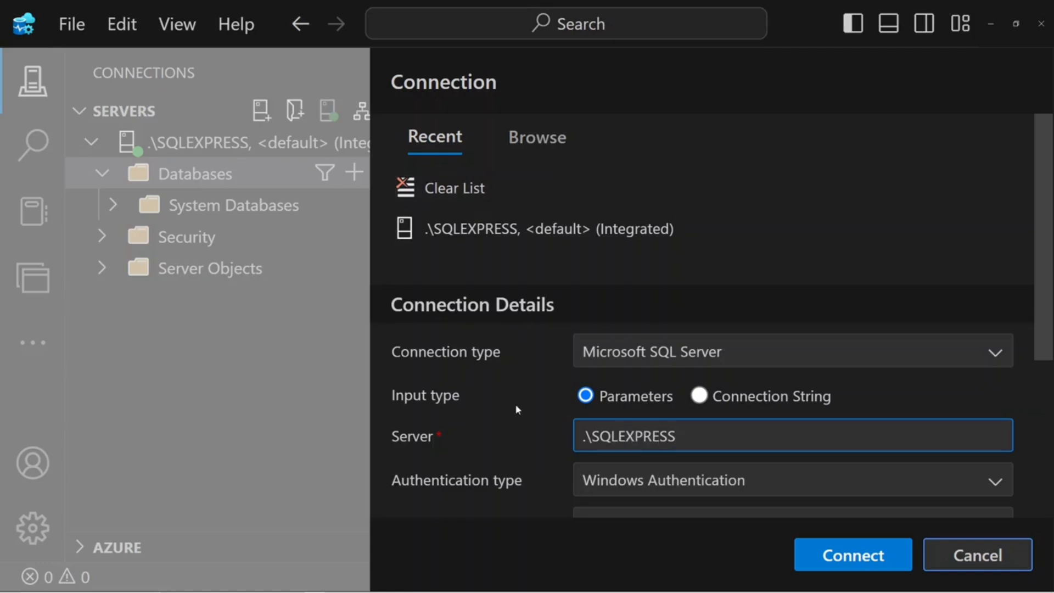
# Try to run the query over the connection with Trust server certificate enabled, and close the query without saving
pyautogui.scroll(-2, 516, 406)
pyautogui.scroll(-4, 519, 406)
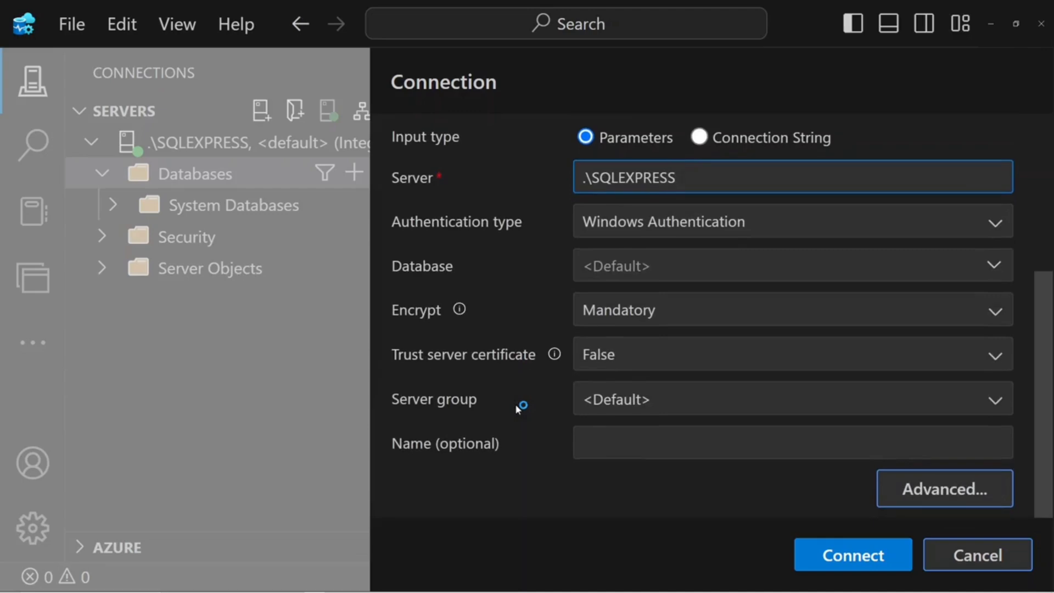
pyautogui.click(845, 555)
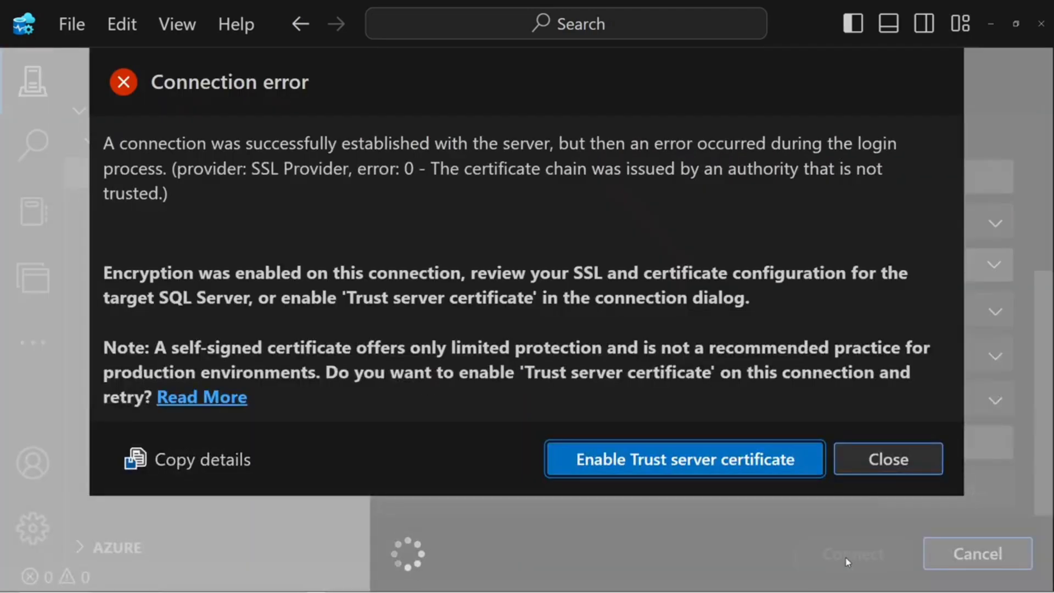
pyautogui.click(658, 459)
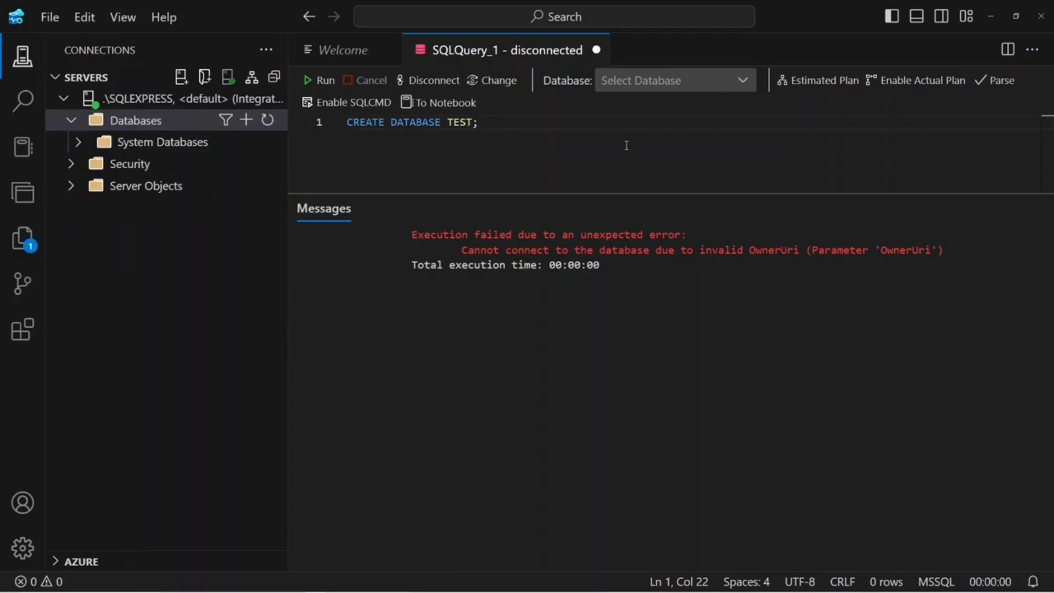
pyautogui.click(596, 50)
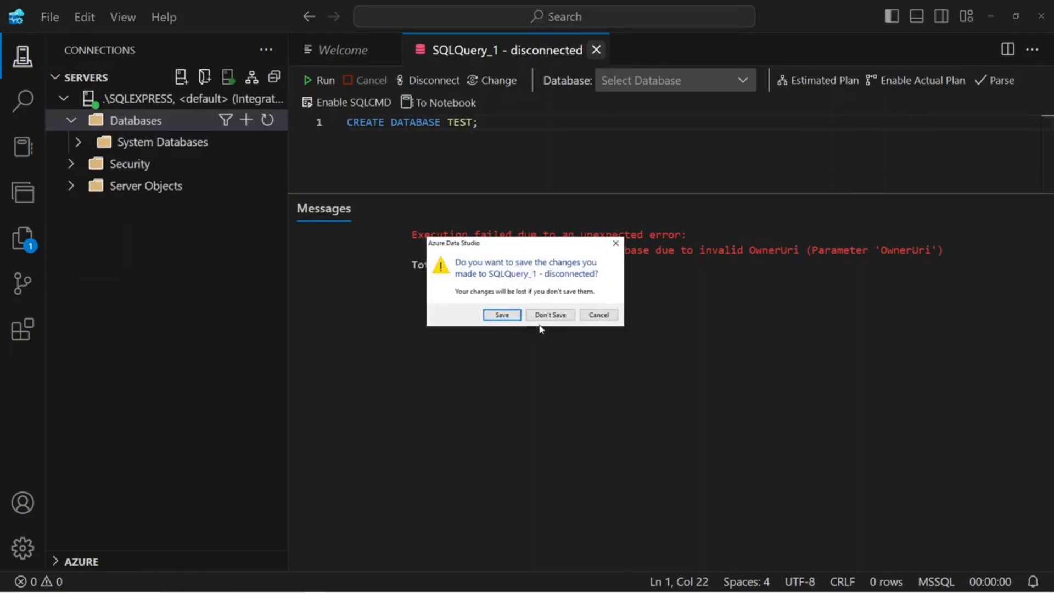
pyautogui.click(549, 314)
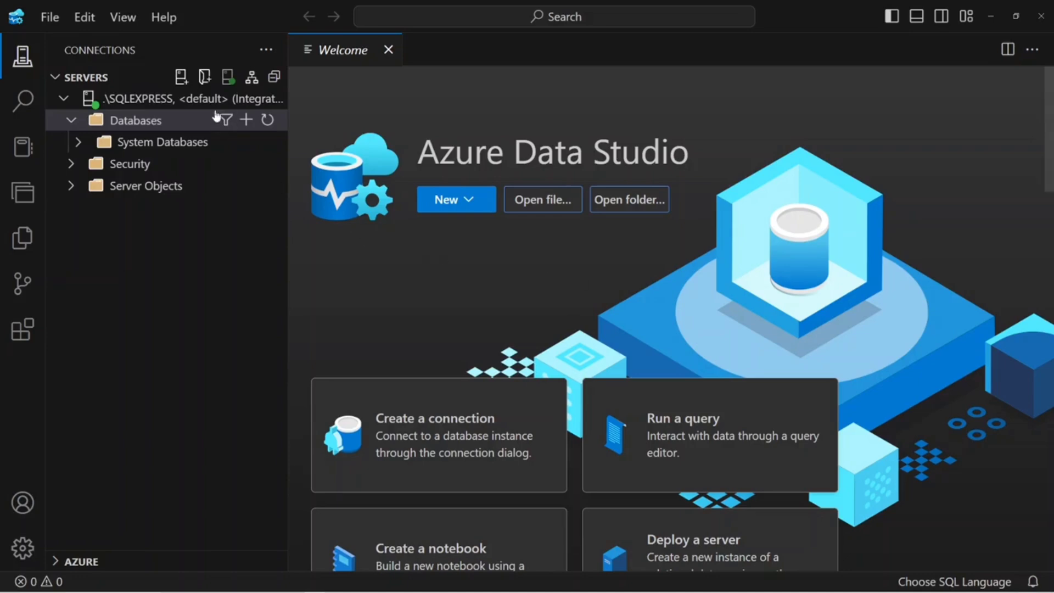
# Try to create a new database named TEST with the default owner under the server's Databases folder
pyautogui.click(246, 121)
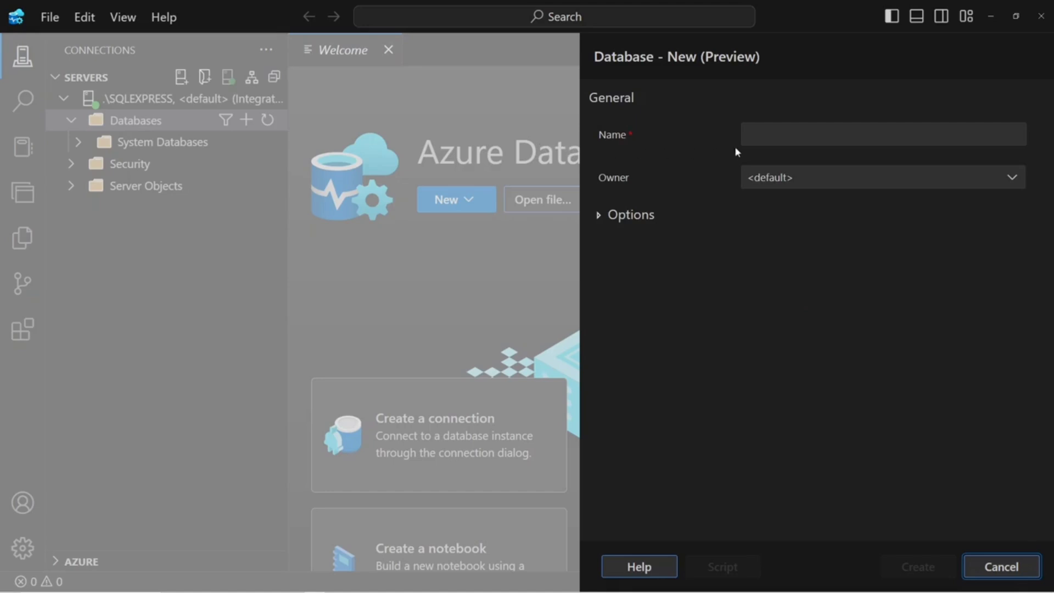
pyautogui.click(755, 136)
pyautogui.write('TEST')
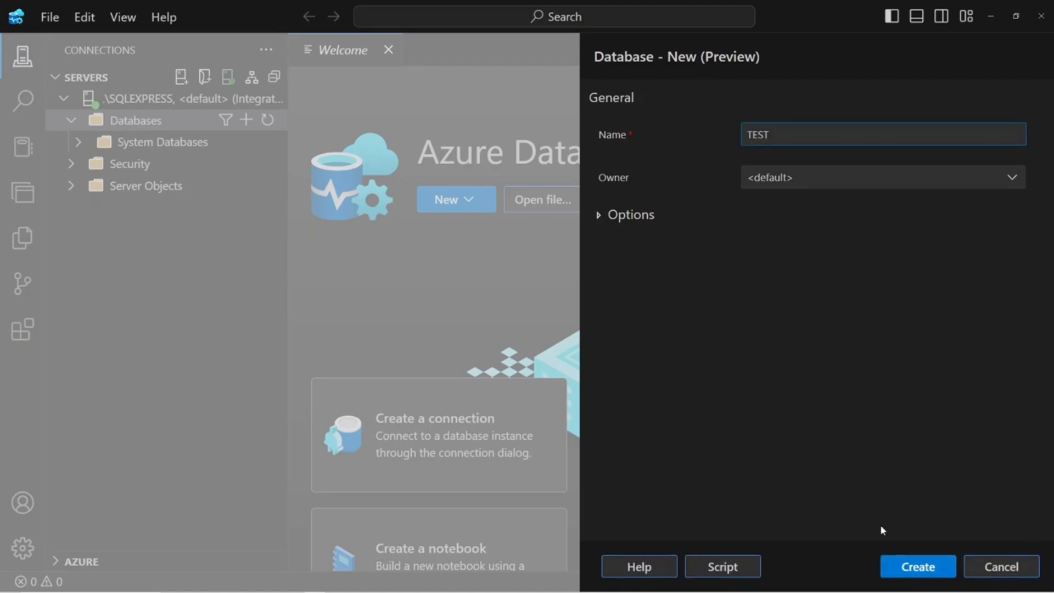
pyautogui.click(921, 571)
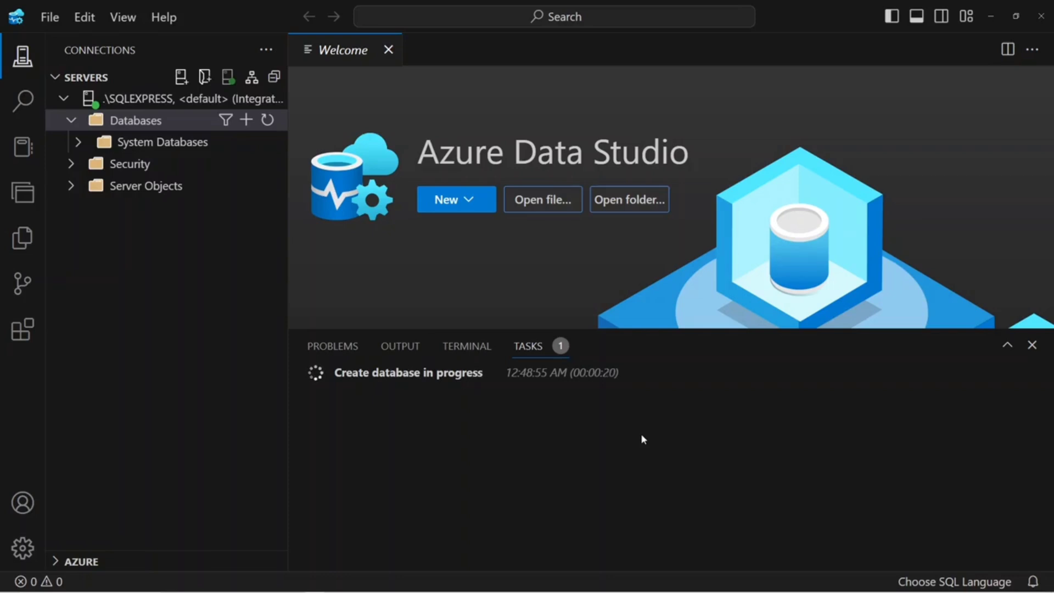
# Read the error details of the database creation task, and close the details and the task list
pyautogui.click(520, 377)
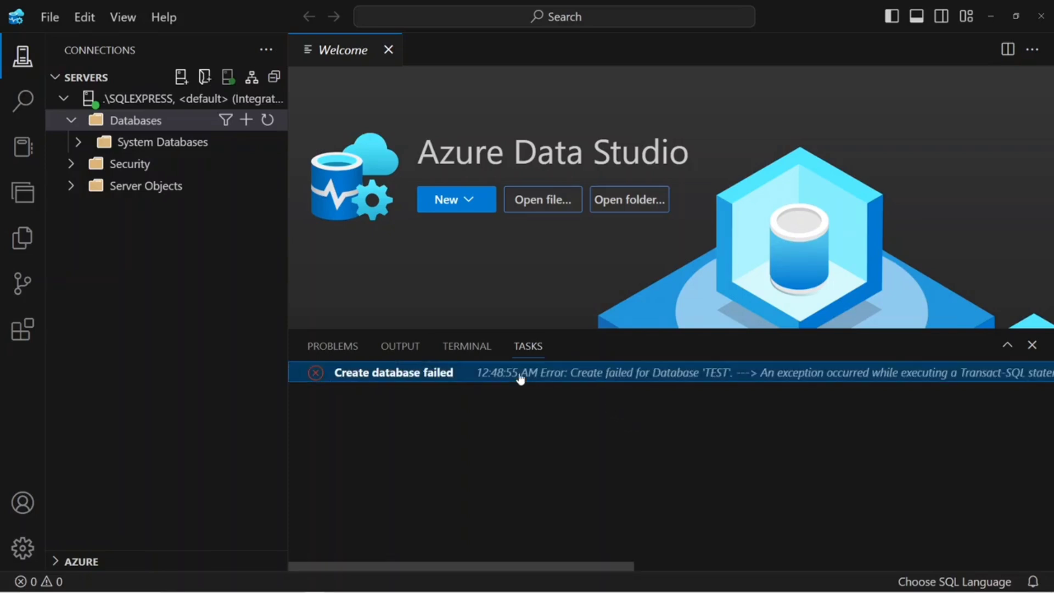
pyautogui.doubleClick(520, 378)
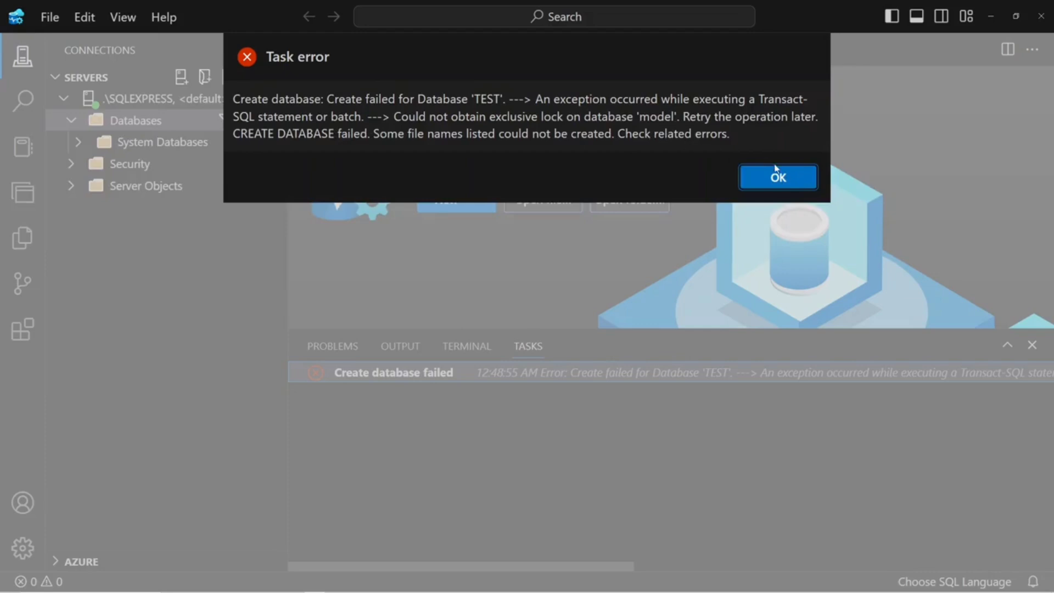
pyautogui.click(775, 183)
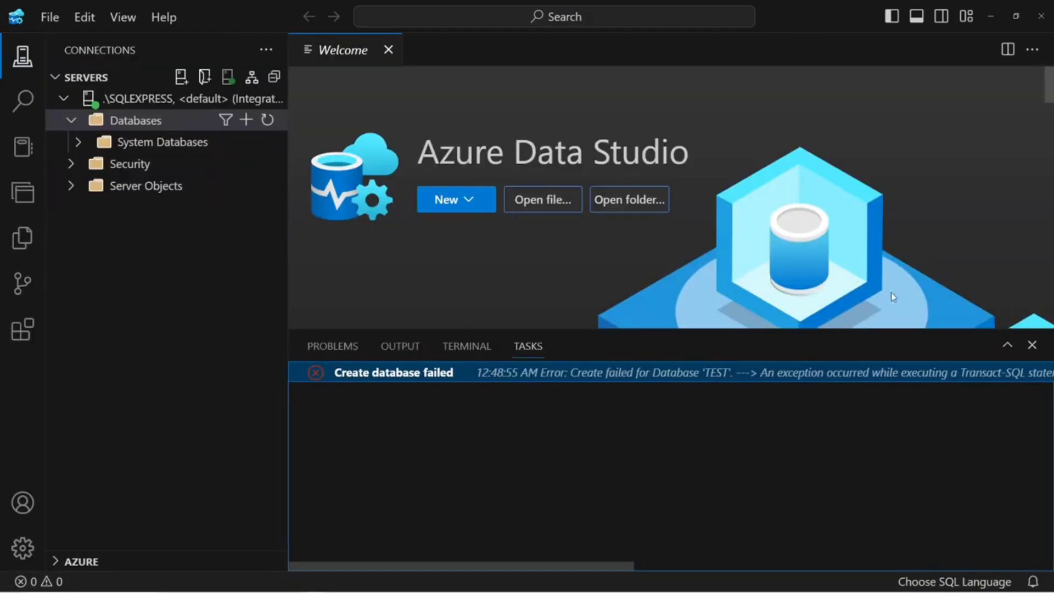
pyautogui.click(1032, 346)
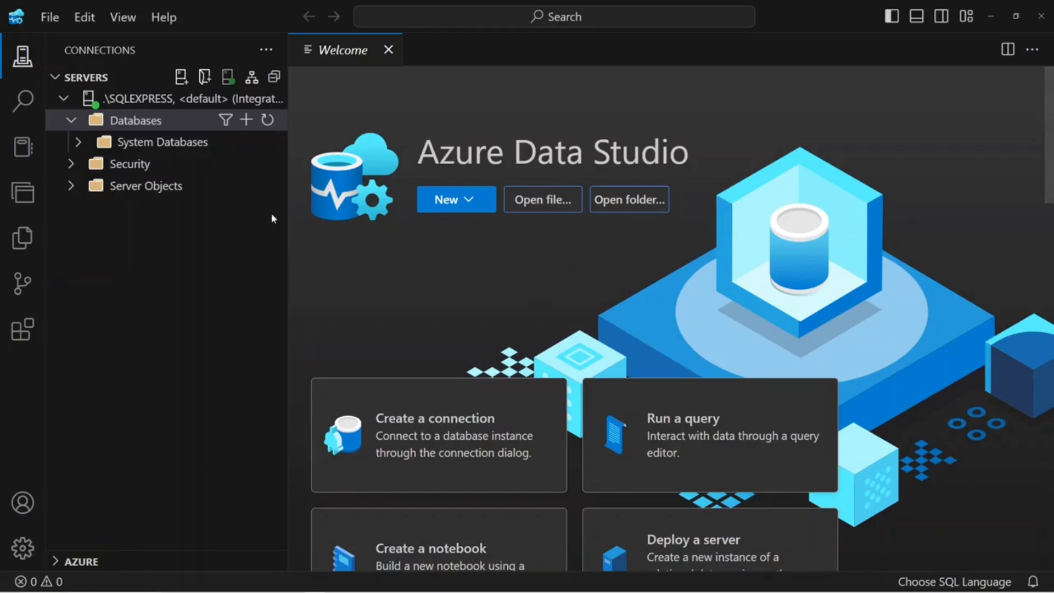
# Expand System Databases to check its databases, and collapse it along with the Databases folder
pyautogui.click(77, 144)
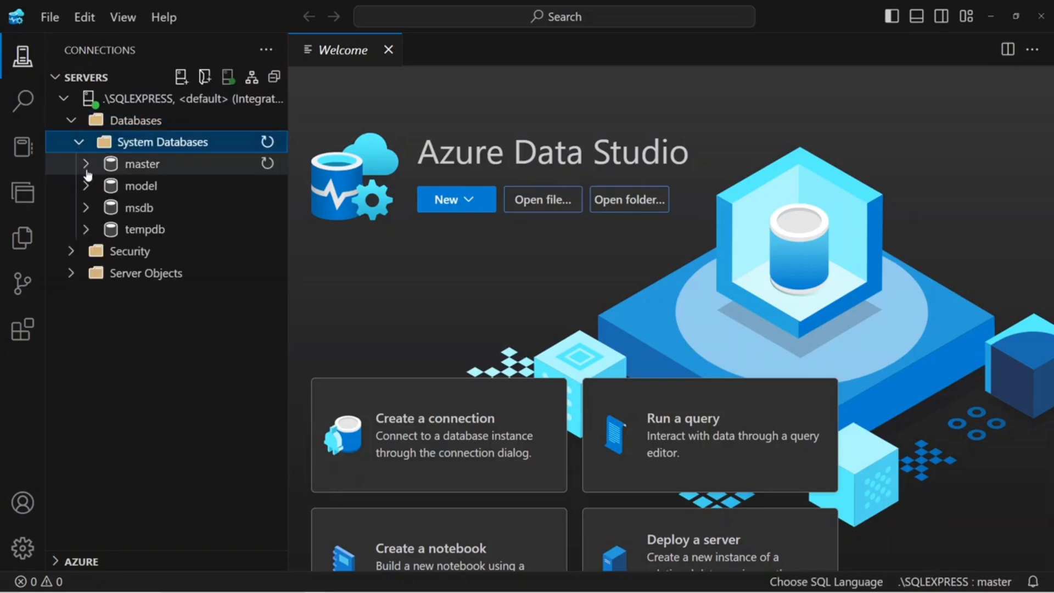
pyautogui.click(87, 164)
pyautogui.click(87, 172)
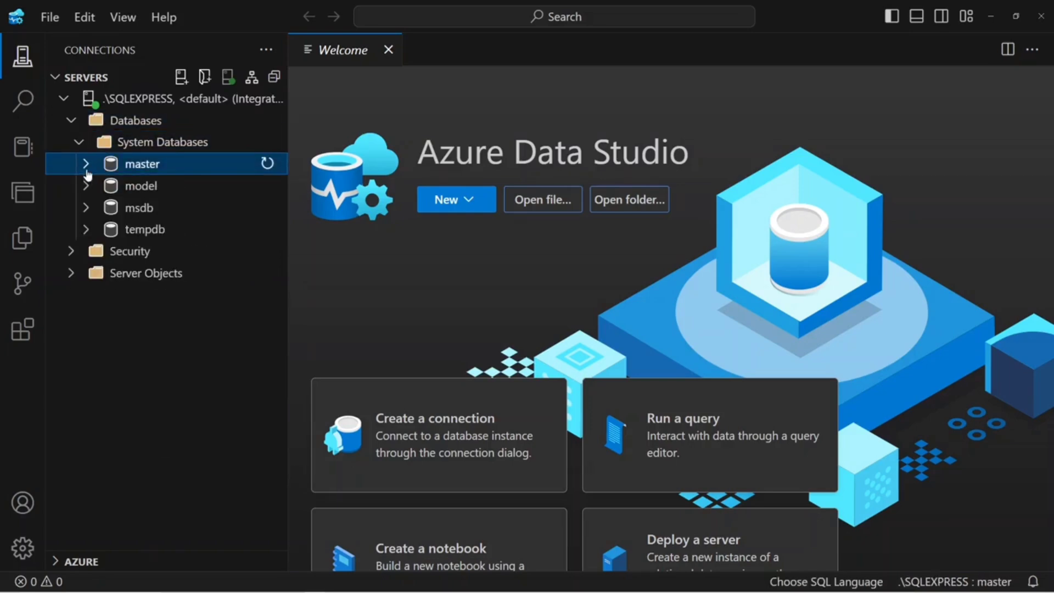
pyautogui.click(77, 142)
pyautogui.click(79, 144)
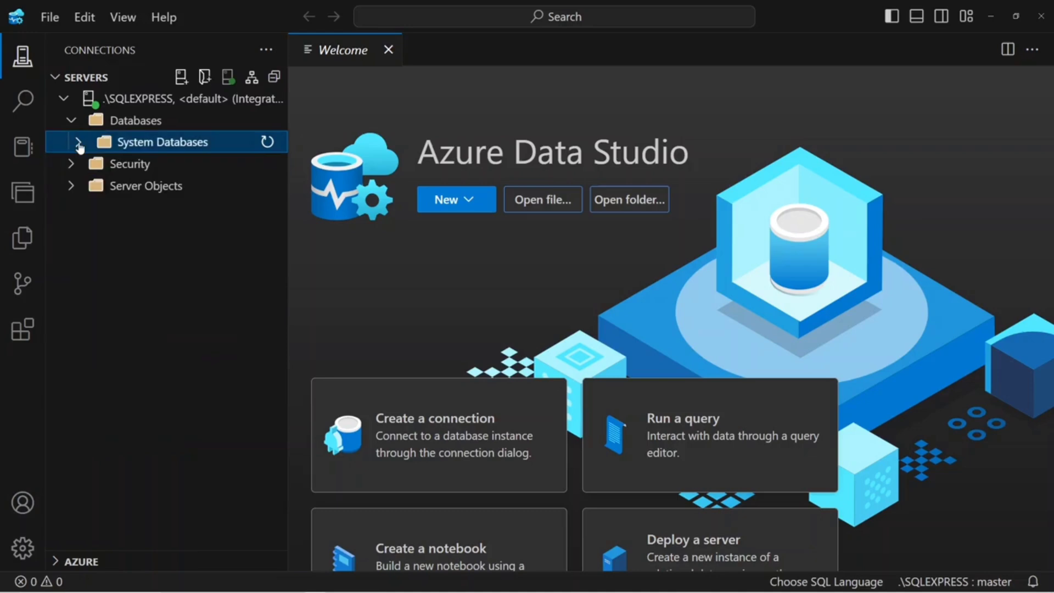
pyautogui.click(71, 122)
pyautogui.click(71, 122)
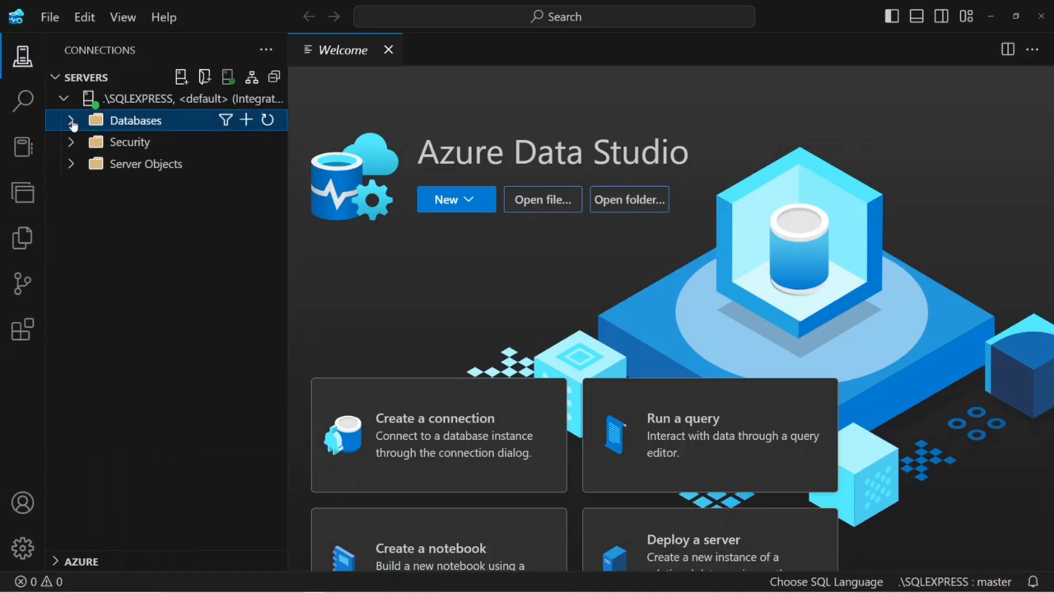
pyautogui.click(111, 244)
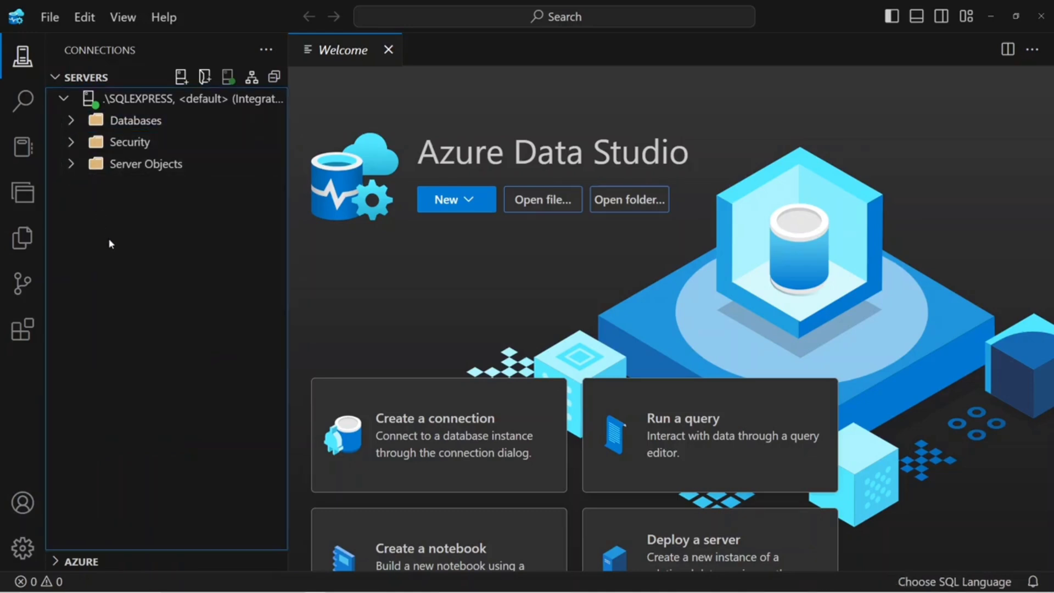